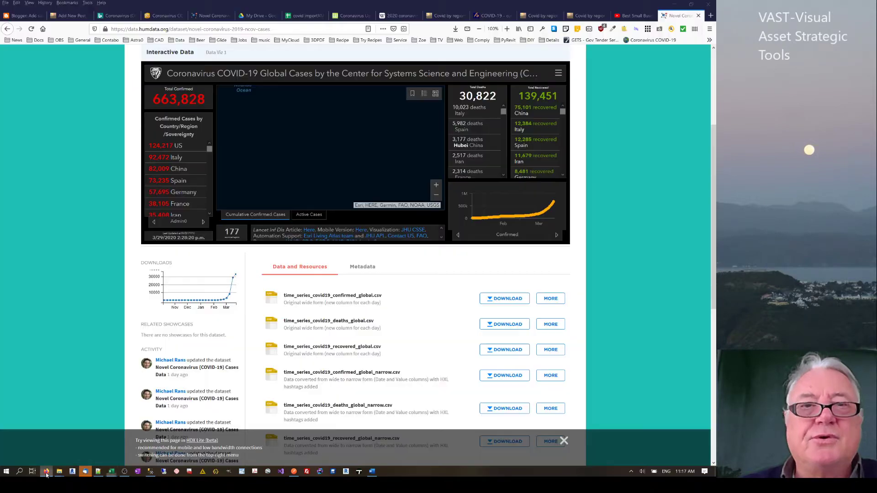
# Review the Novel Coronavirus (COVID-19) Cases Data page, including its dashboard and the list of time series CSV files
pyautogui.scroll(1, 479, 159)
pyautogui.scroll(2, 144, 112)
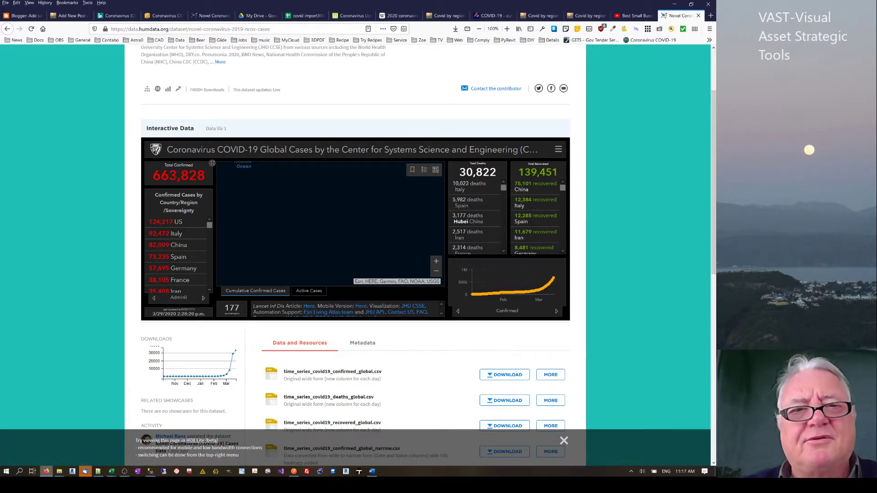
pyautogui.scroll(-4, 311, 234)
pyautogui.scroll(3, 312, 234)
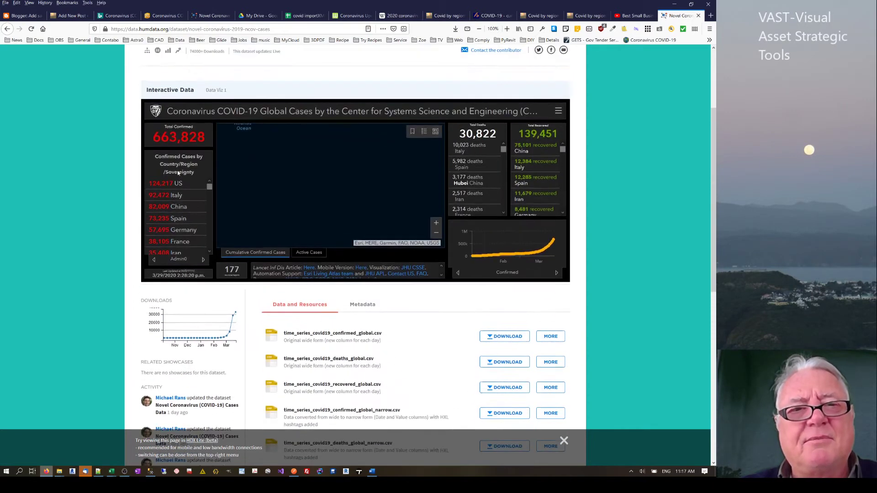
pyautogui.scroll(-3, 312, 235)
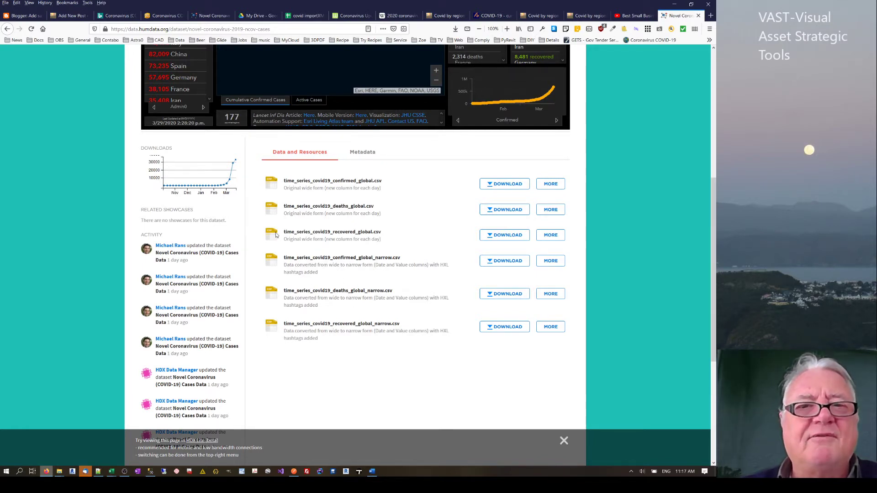
pyautogui.scroll(5, 316, 228)
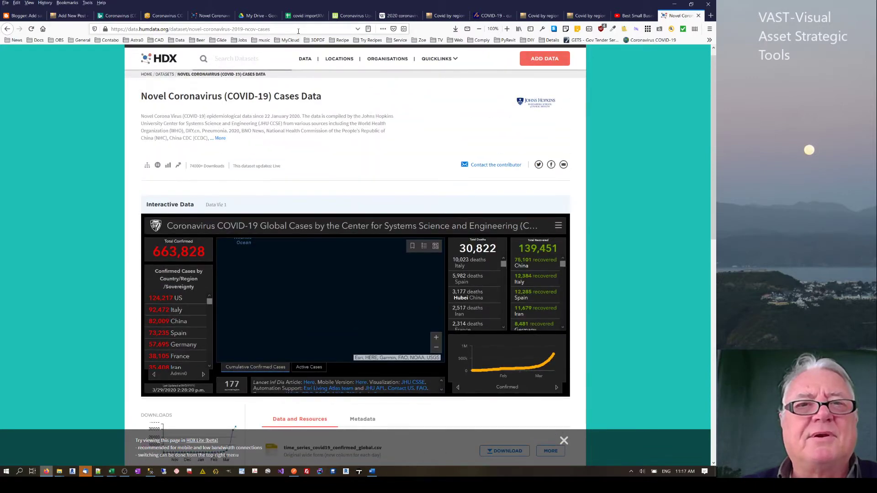
pyautogui.scroll(-5, 291, 142)
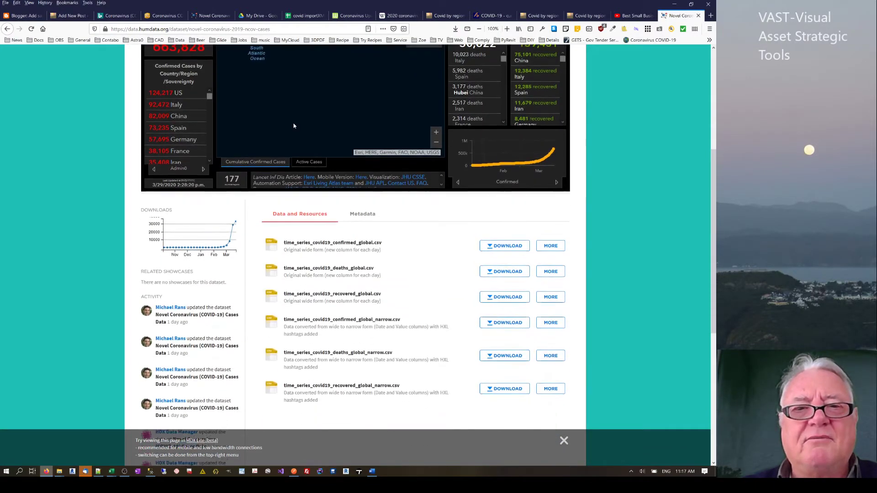
pyautogui.scroll(-1, 291, 142)
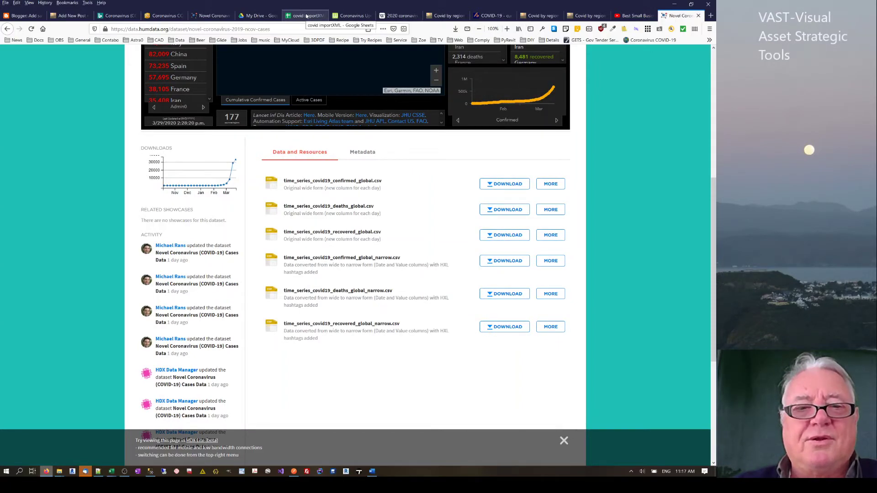
# Switch to the time_series_covid1927thMarCountry workbook in Excel and examine the province, country, latitude and longitude data on the All sheet
pyautogui.moveTo(112, 475)
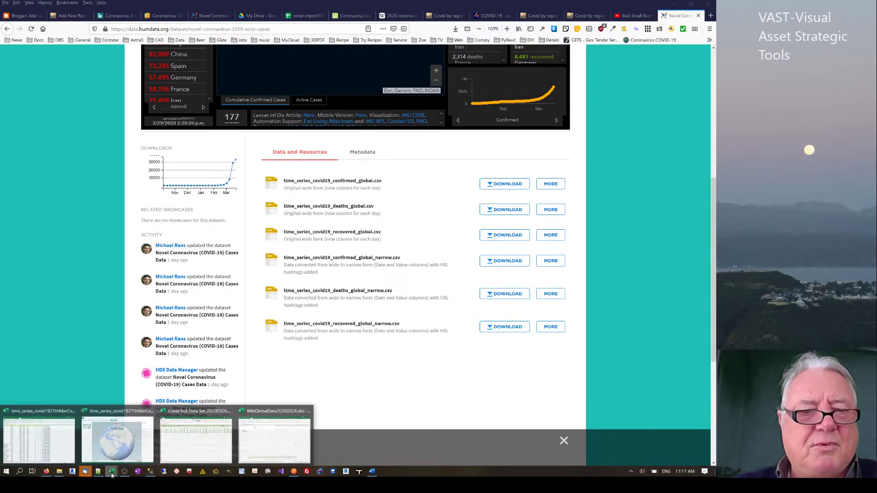
pyautogui.click(39, 438)
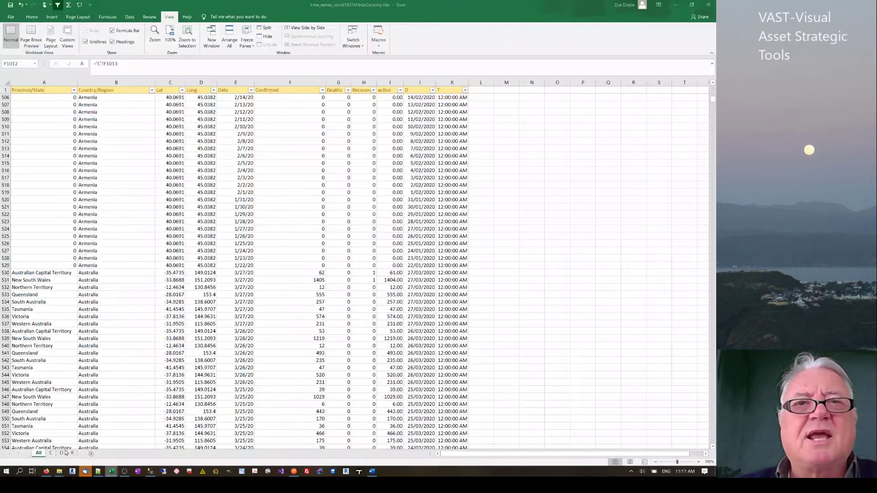
pyautogui.click(202, 176)
pyautogui.scroll(-1, 230, 140)
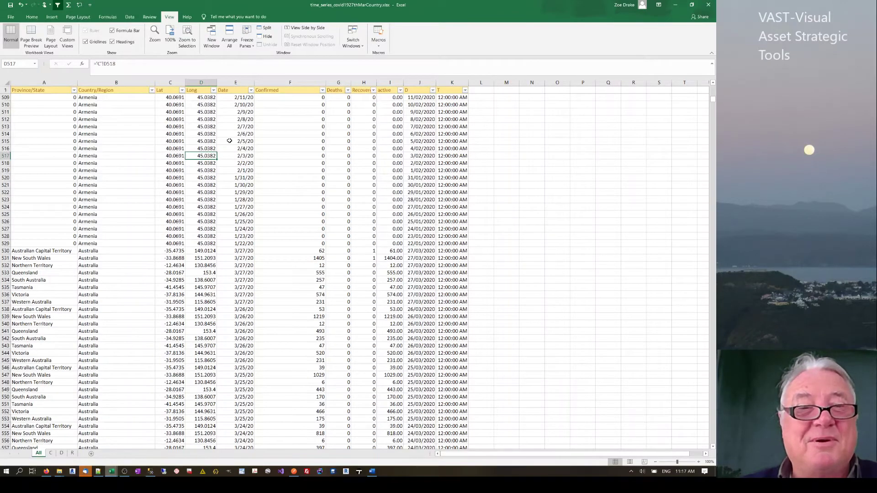
pyautogui.scroll(9, 229, 141)
pyautogui.scroll(-6, 229, 140)
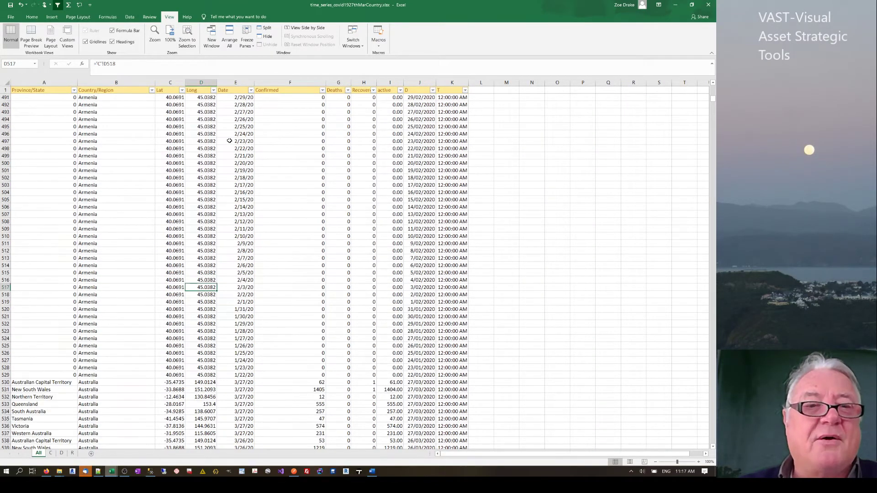
pyautogui.click(88, 169)
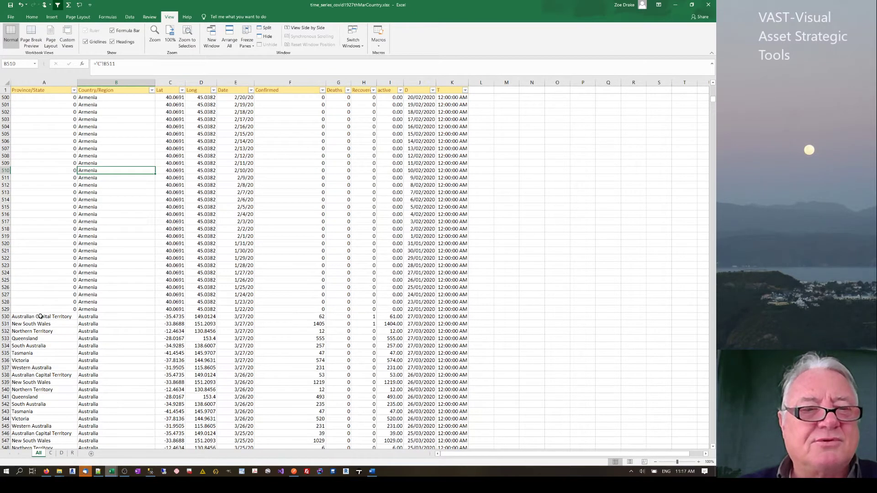
pyautogui.click(44, 302)
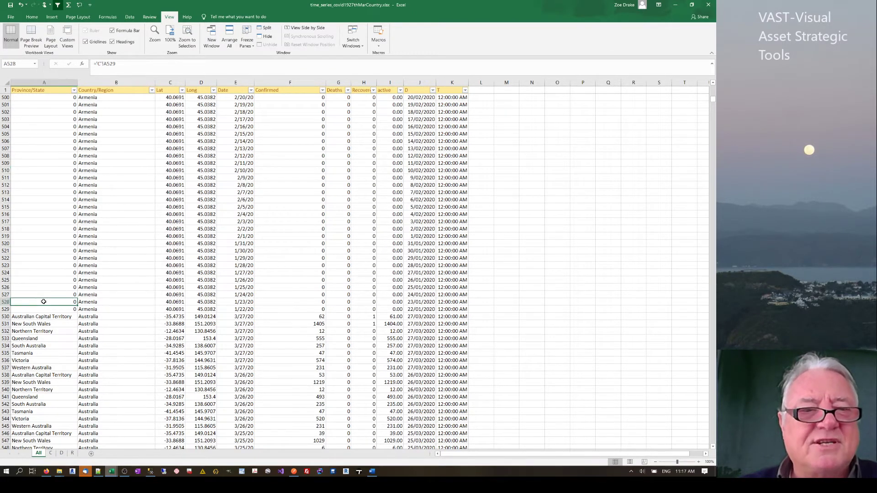
pyautogui.click(41, 317)
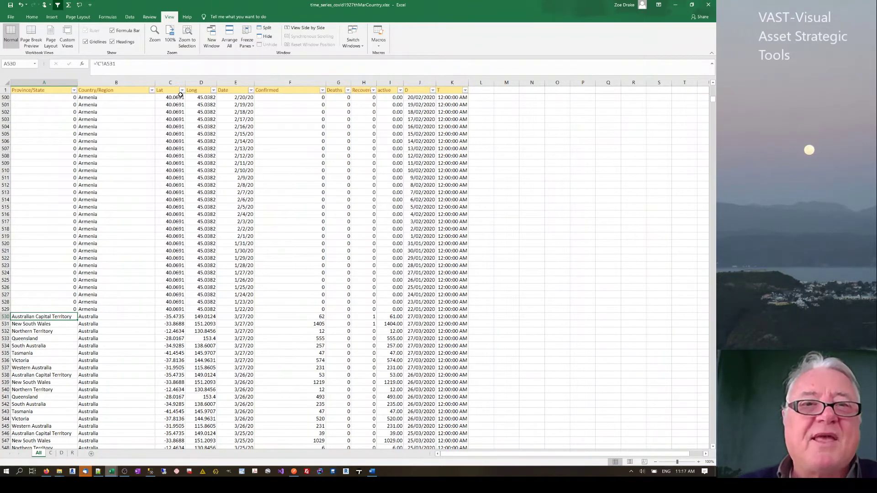
pyautogui.moveTo(168, 104); pyautogui.dragTo(216, 172)
pyautogui.moveTo(166, 319); pyautogui.dragTo(174, 325)
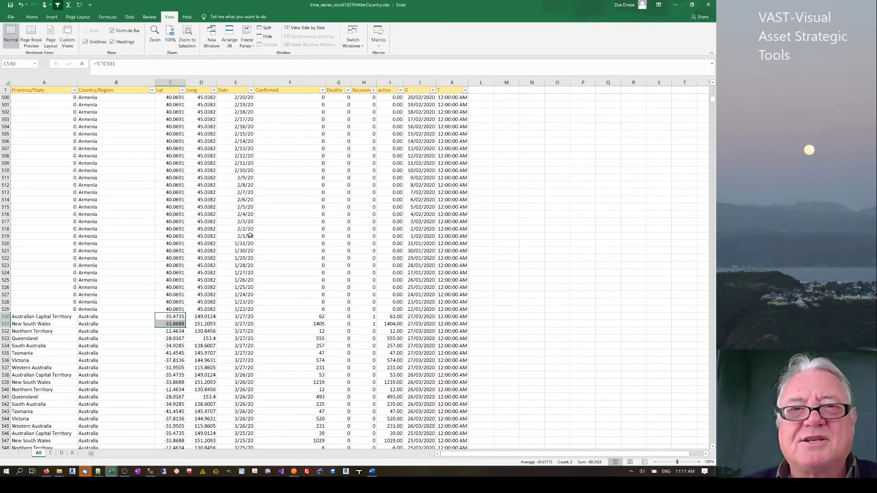
# Examine the D, R and C source sheets, then check how the Confirmed and Province/State cells on the All sheet reference them
pyautogui.click(62, 454)
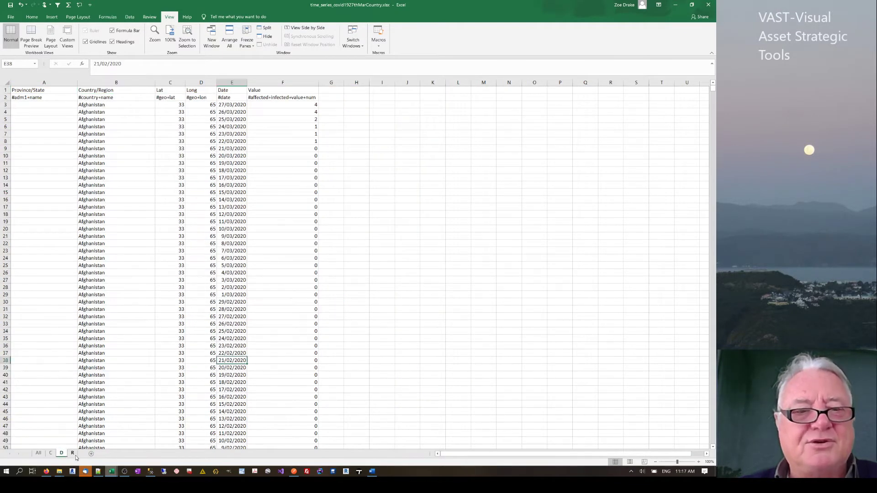
pyautogui.click(73, 454)
pyautogui.click(50, 454)
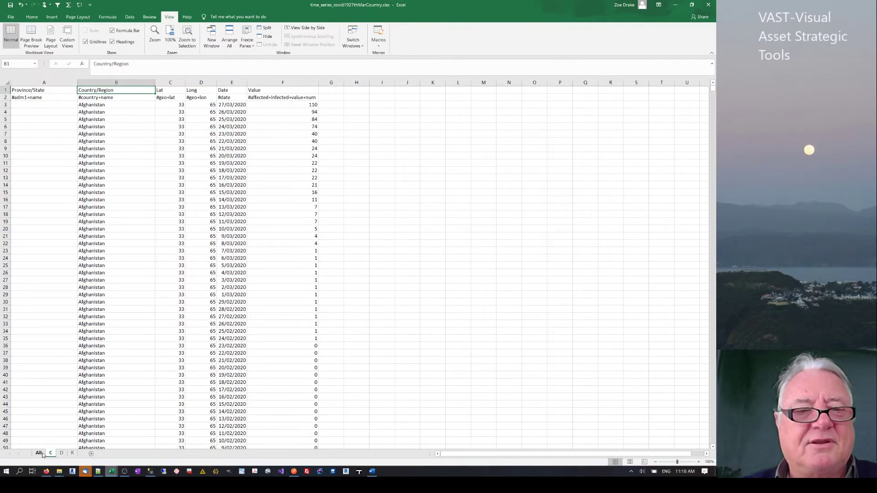
pyautogui.click(39, 454)
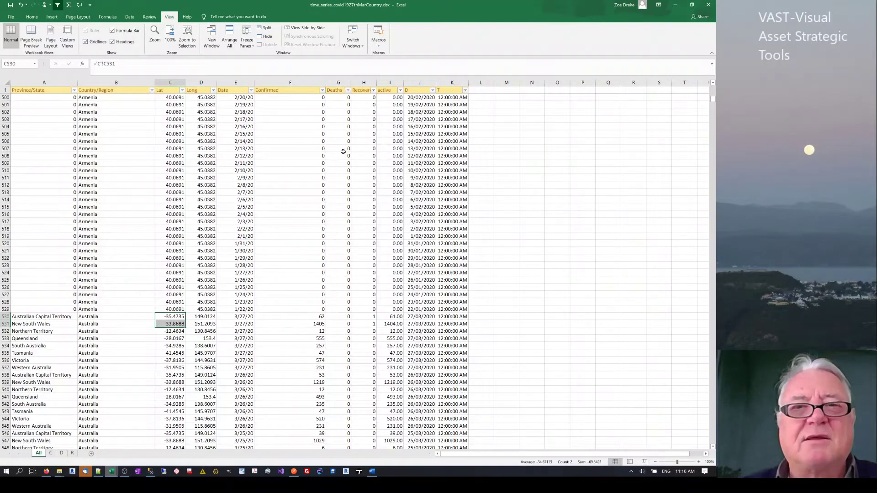
pyautogui.click(324, 149)
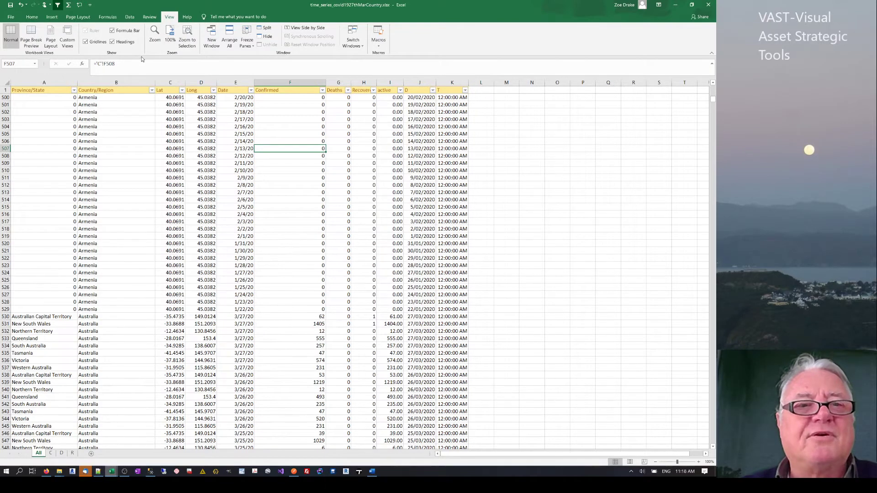
pyautogui.click(68, 404)
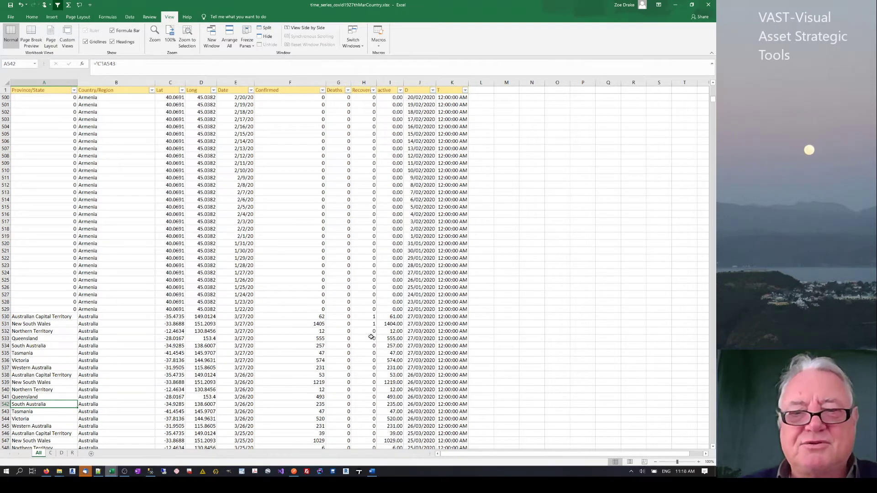
# Select the whole data range on the All sheet, from the last used cell back to the headers, and name it allStuff
pyautogui.hotkey('ctrl', 'End')
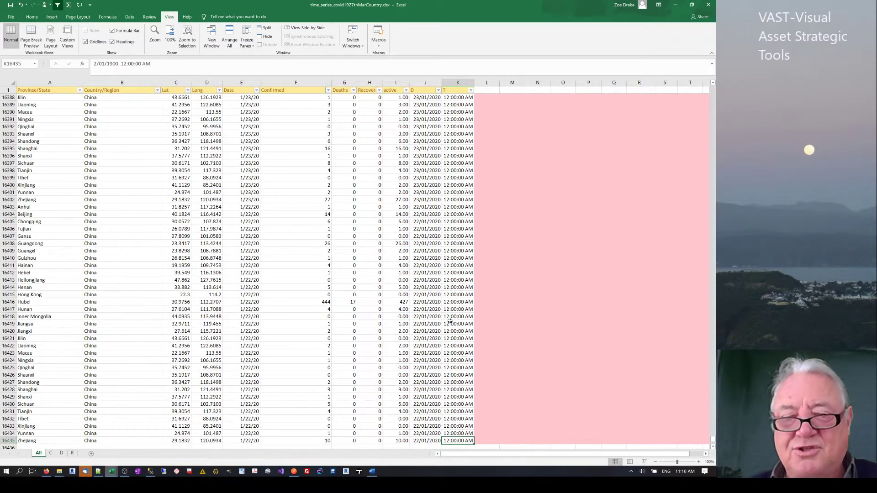
pyautogui.hotkey('ctrl', 'shift', 'Up')
pyautogui.hotkey('ctrl', 'shift', 'Left')
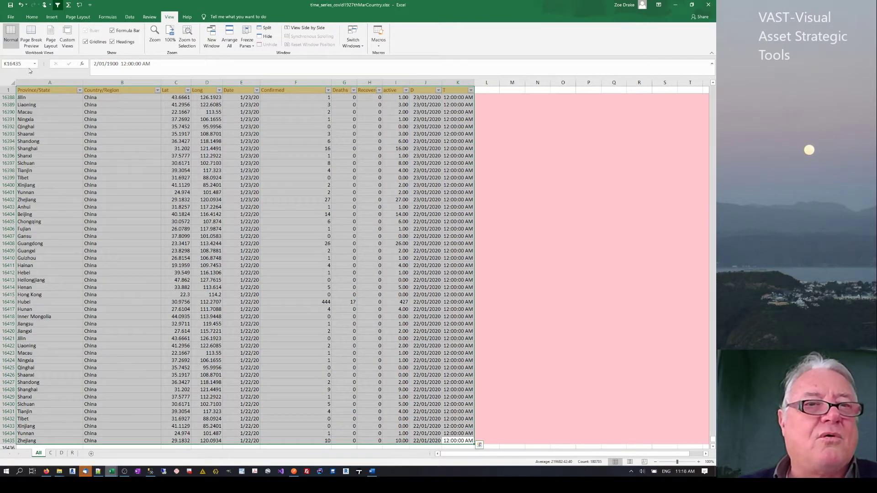
pyautogui.click(9, 63)
pyautogui.write('allStuff')
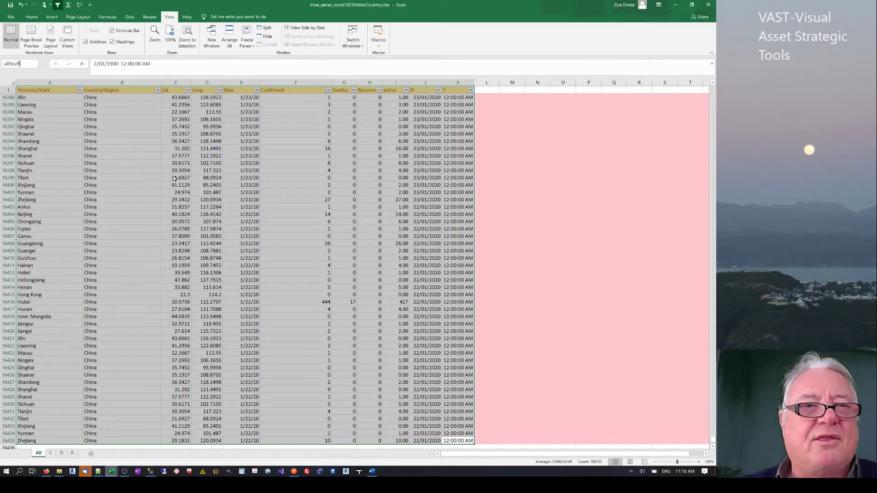
pyautogui.click(30, 62)
pyautogui.click(100, 111)
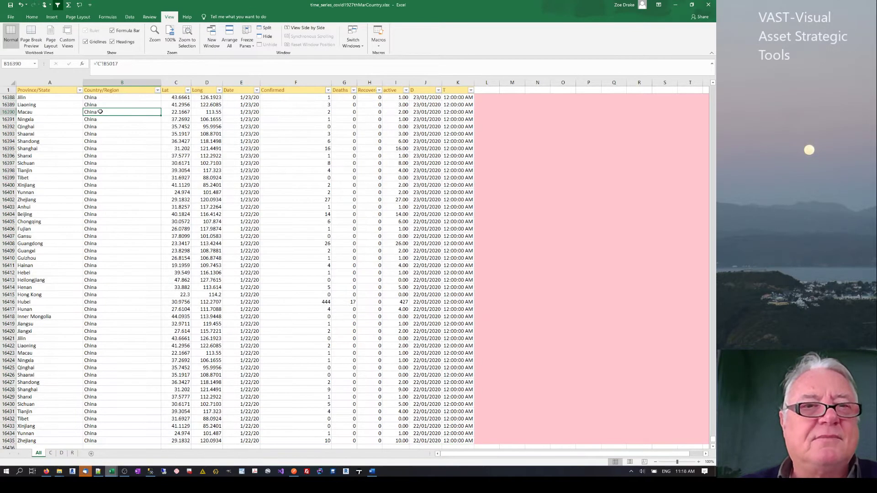
# Select the named range allStuff and create a new 3D Maps tour from it
pyautogui.click(34, 64)
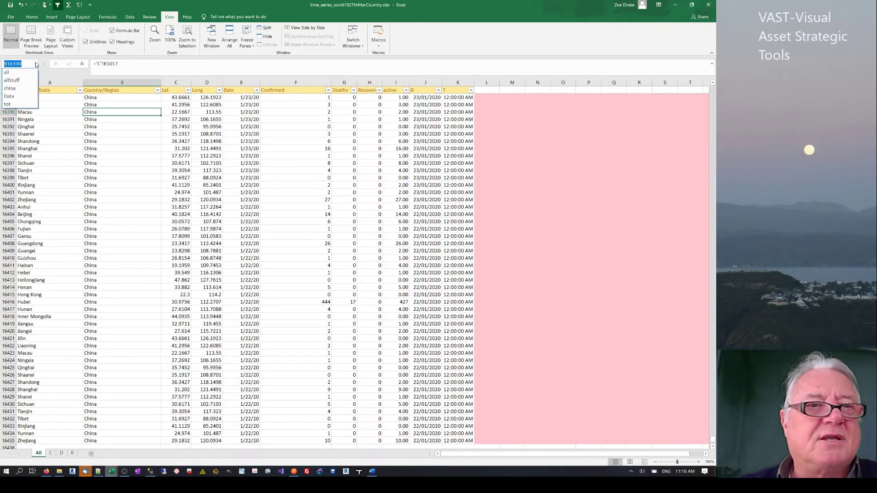
pyautogui.click(18, 82)
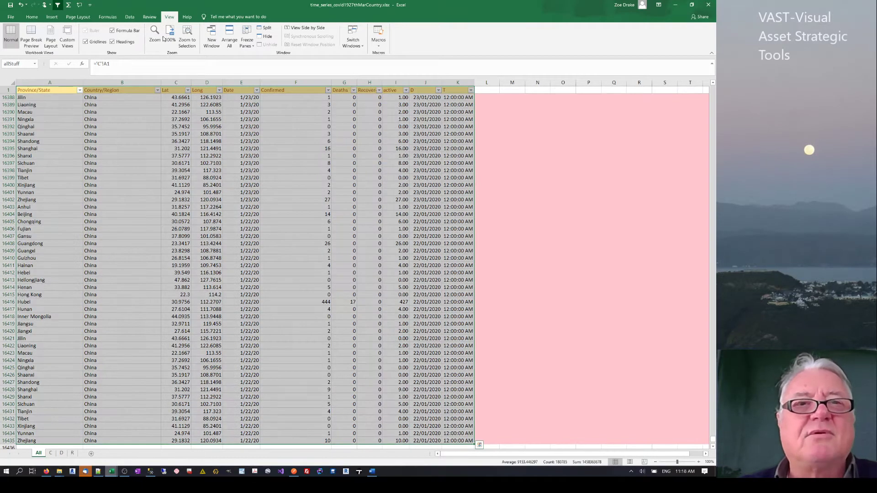
pyautogui.click(51, 17)
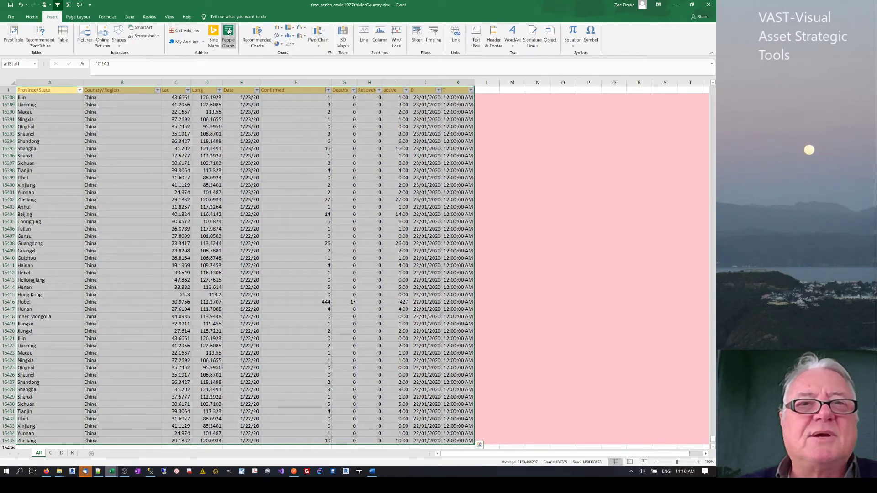
pyautogui.click(344, 40)
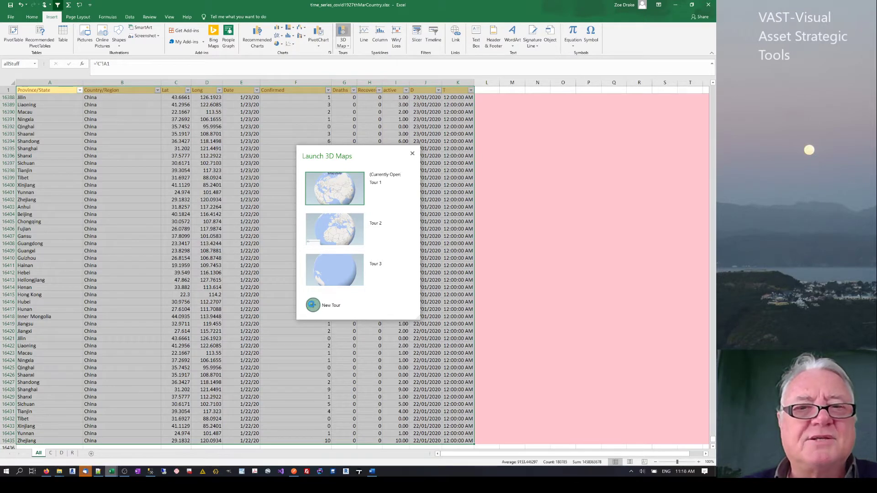
pyautogui.click(313, 305)
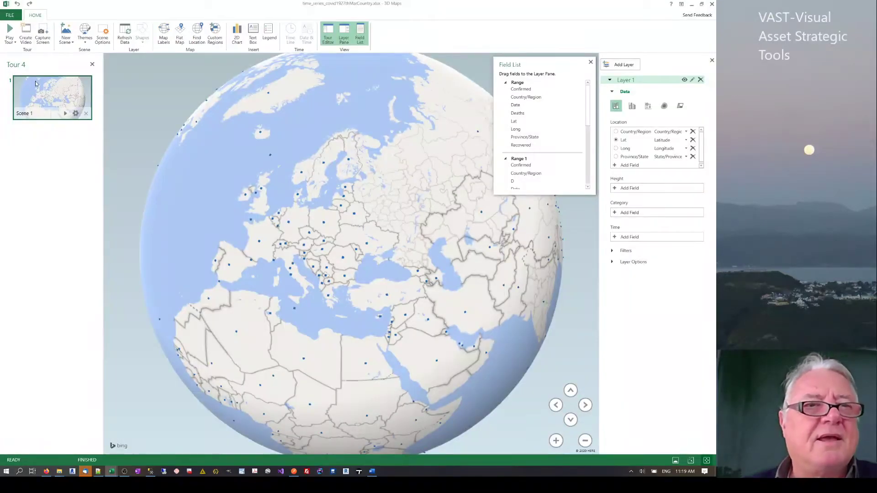
pyautogui.click(15, 43)
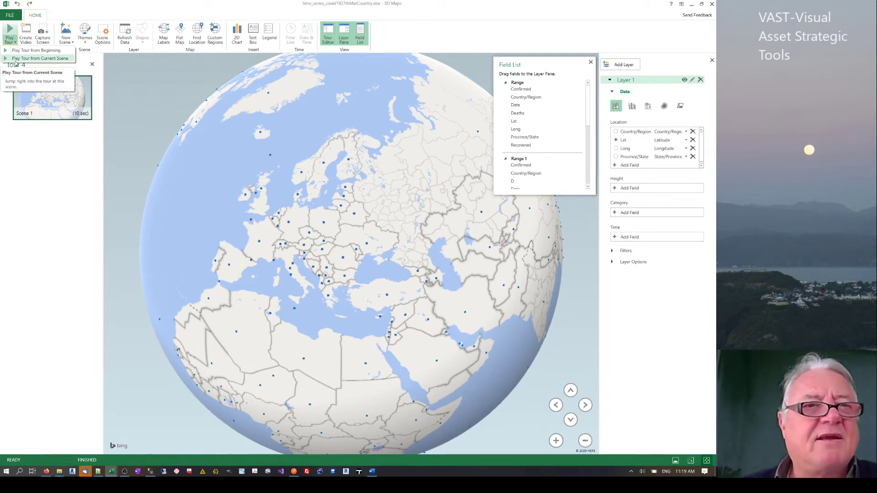
pyautogui.click(36, 172)
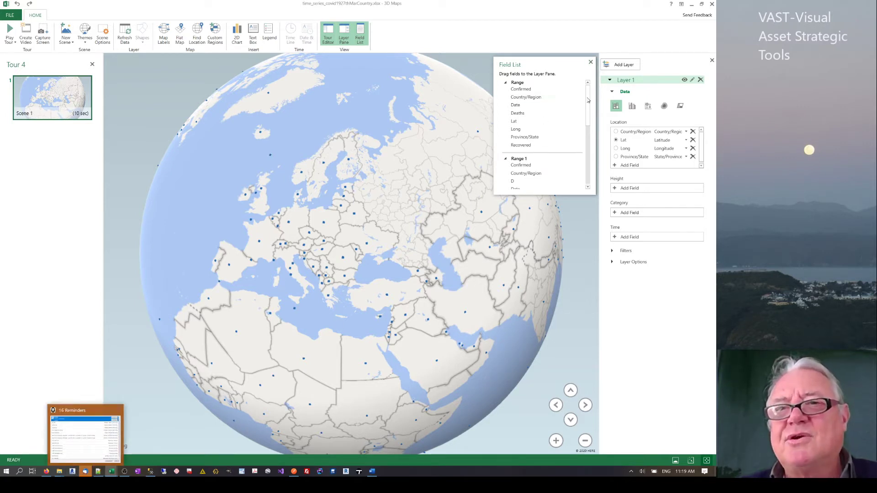
# Look through the available field ranges and set the Height of Layer 1 to the Confirmed field from Range 2
pyautogui.moveTo(588, 100); pyautogui.dragTo(585, 158)
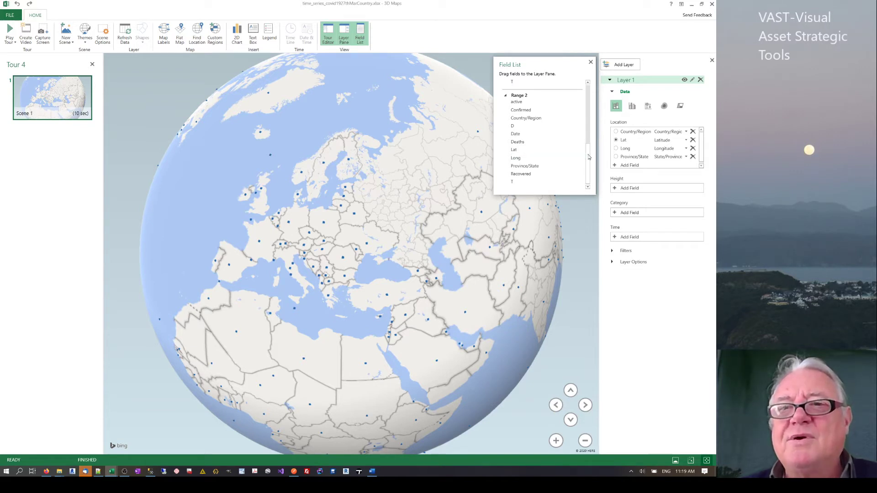
pyautogui.scroll(-2, 589, 100)
pyautogui.scroll(1, 589, 101)
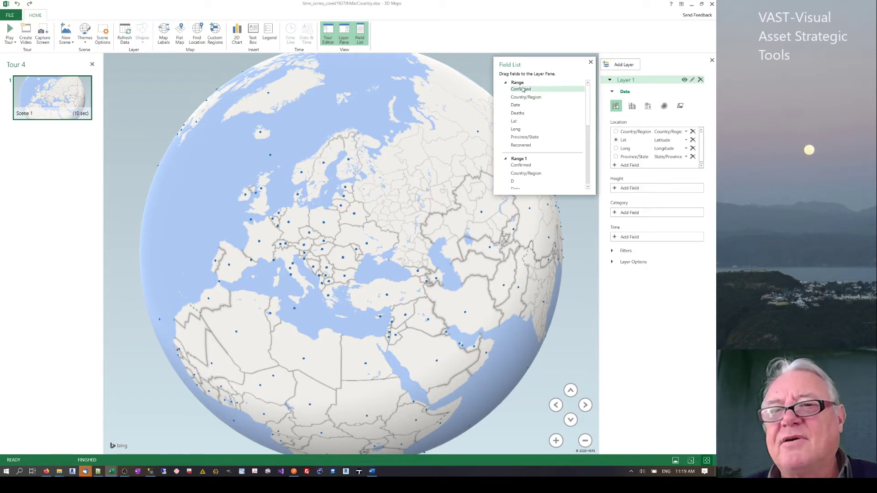
pyautogui.moveTo(521, 89); pyautogui.dragTo(644, 191)
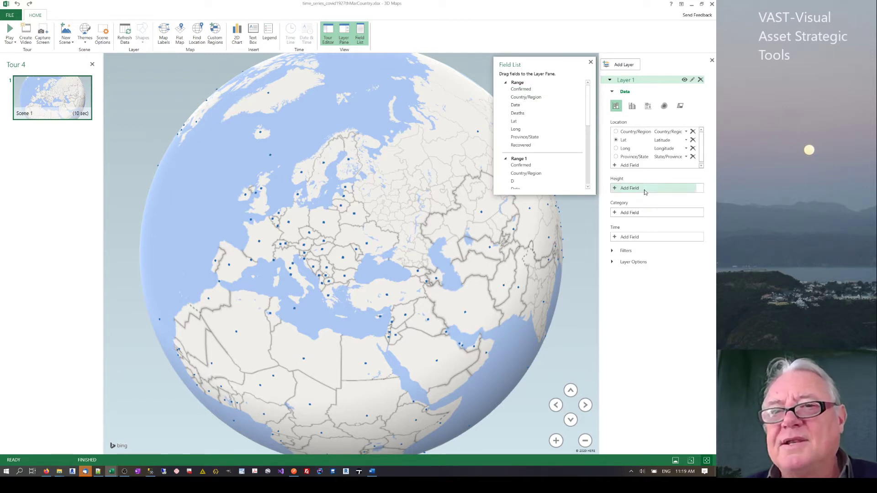
pyautogui.click(644, 192)
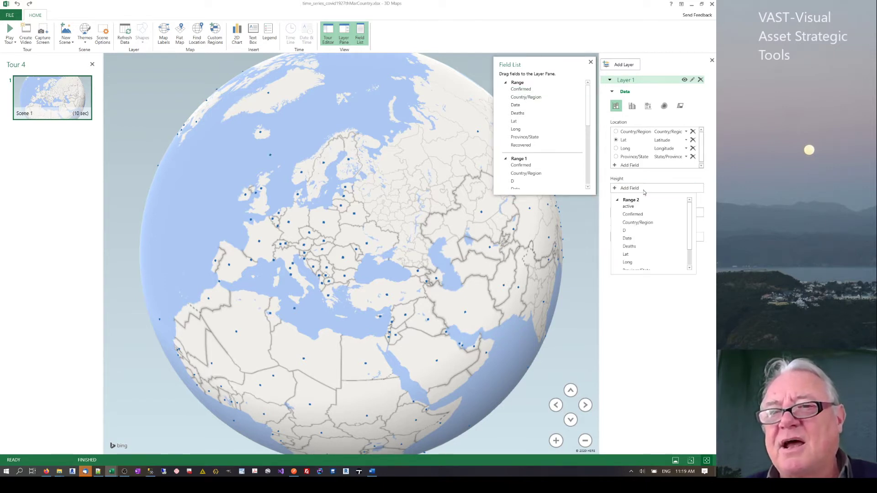
pyautogui.click(641, 215)
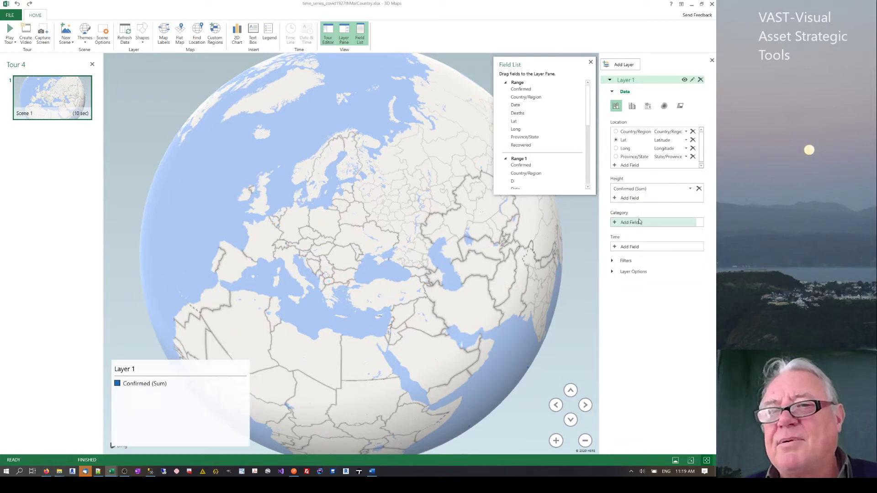
# Set the Category of Layer 1 to the Confirmed field and its Time to the Date field from Range 2
pyautogui.click(657, 224)
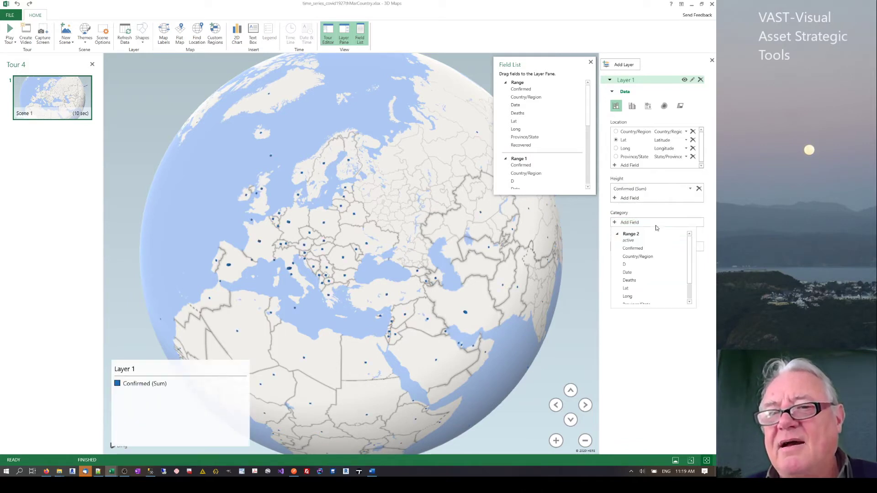
pyautogui.click(642, 249)
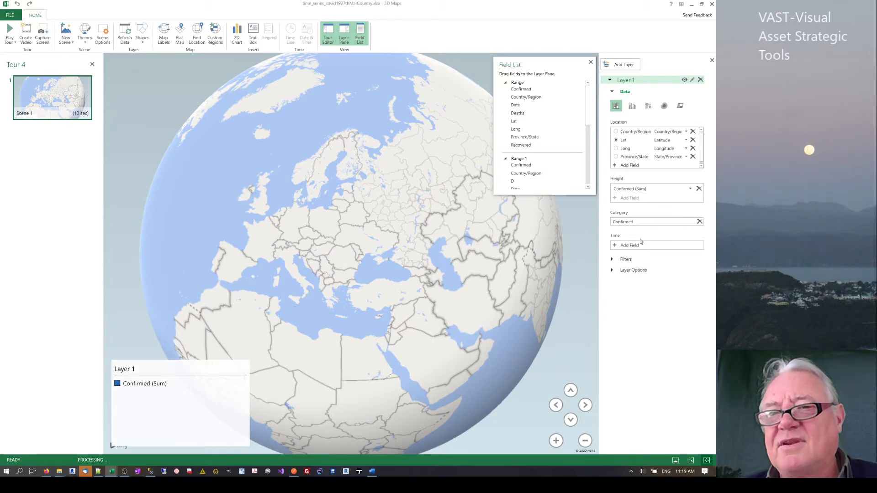
pyautogui.click(640, 246)
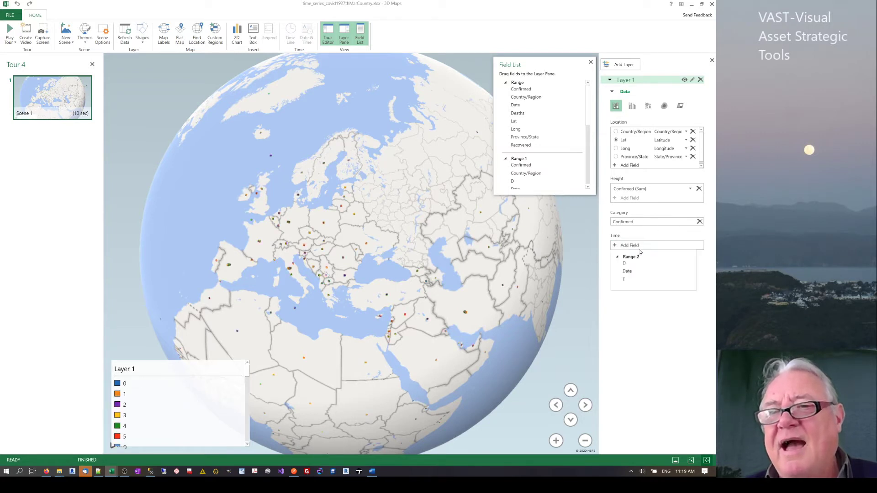
pyautogui.click(627, 272)
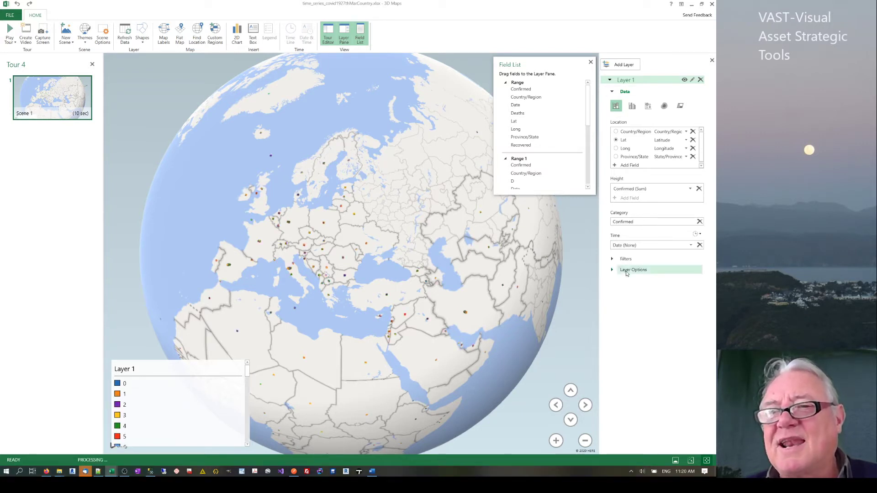
# Add a second layer and give it the Country/Region, Lat and Long fields from the first range as its location
pyautogui.click(626, 66)
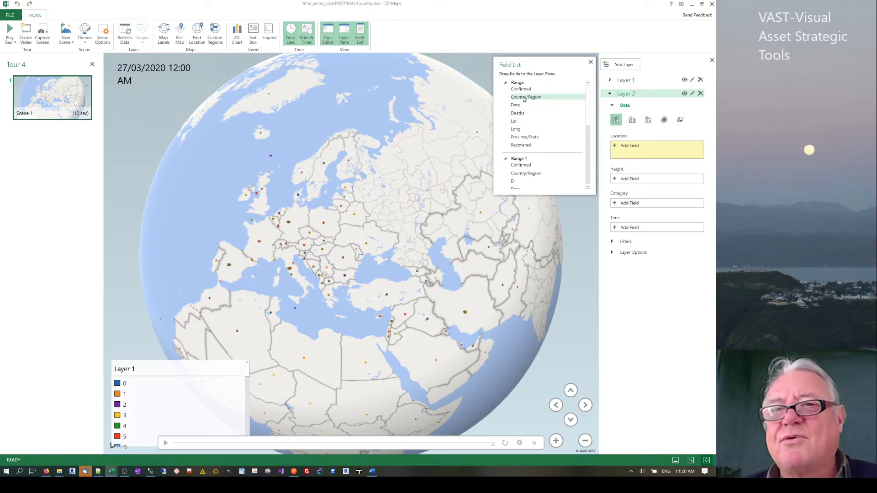
pyautogui.moveTo(525, 97); pyautogui.dragTo(651, 155)
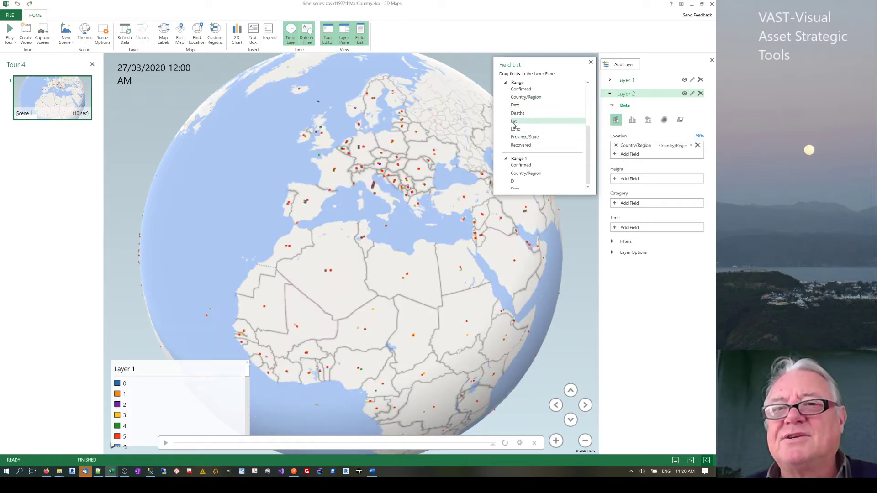
pyautogui.moveTo(514, 122); pyautogui.dragTo(636, 151)
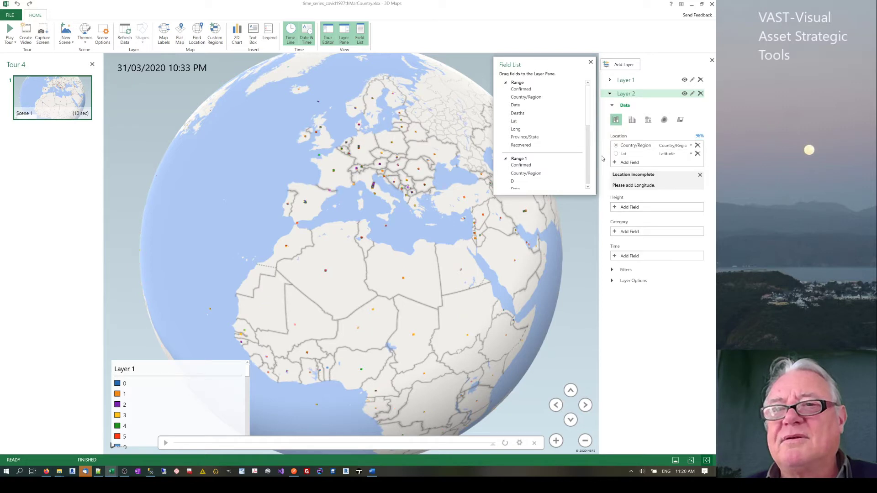
pyautogui.moveTo(514, 130); pyautogui.dragTo(659, 163)
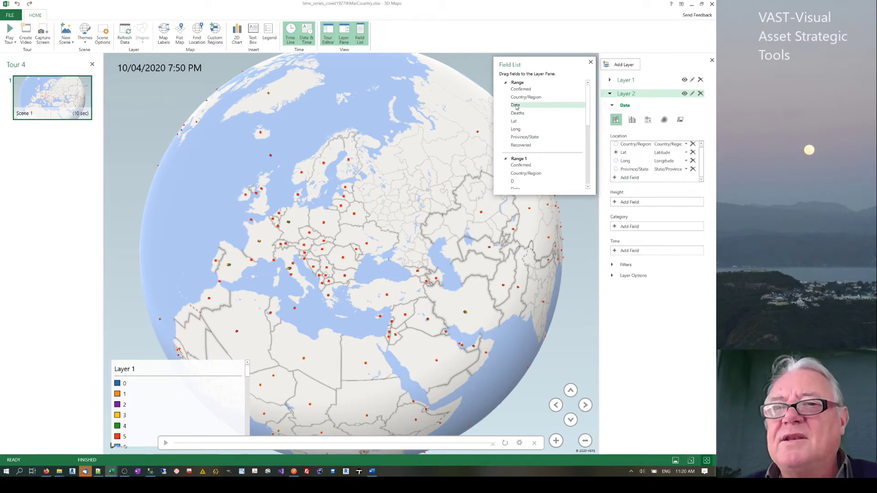
# Set Height and Category of Layer 2 to Confirmed, and try to assign the first range's Date field as its Time
pyautogui.moveTo(520, 91); pyautogui.dragTo(667, 203)
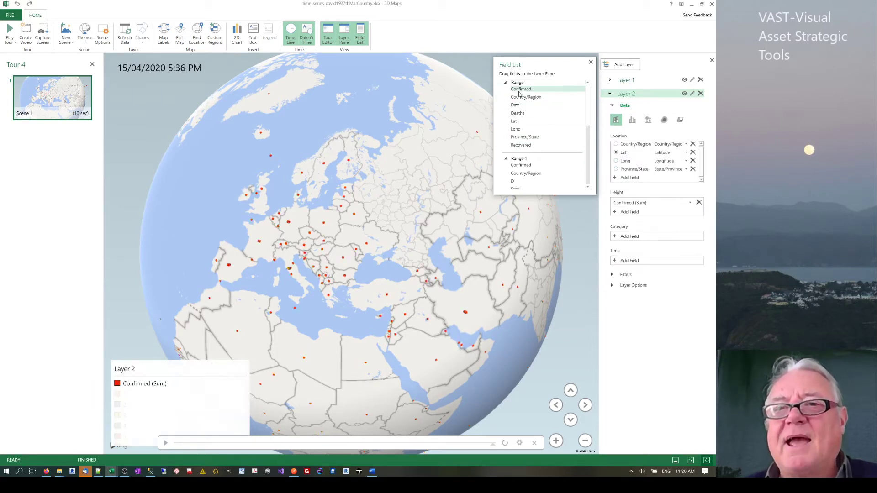
pyautogui.moveTo(641, 241); pyautogui.dragTo(641, 241)
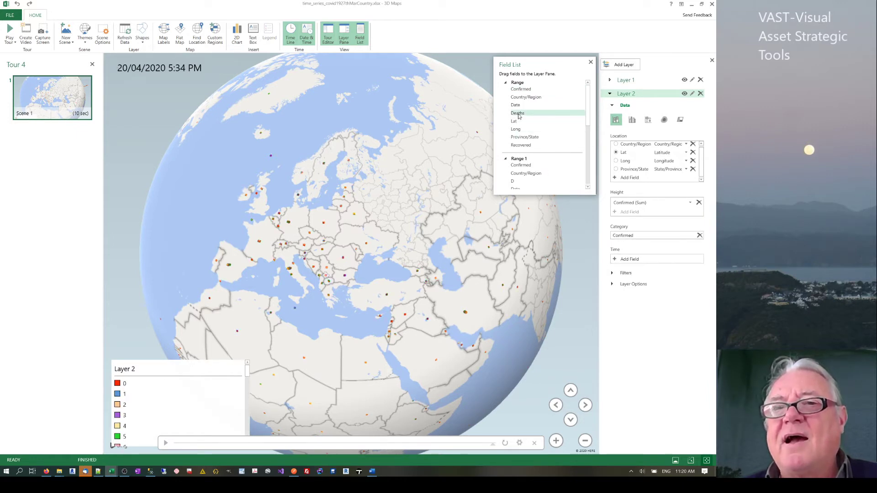
pyautogui.moveTo(516, 105); pyautogui.dragTo(664, 261)
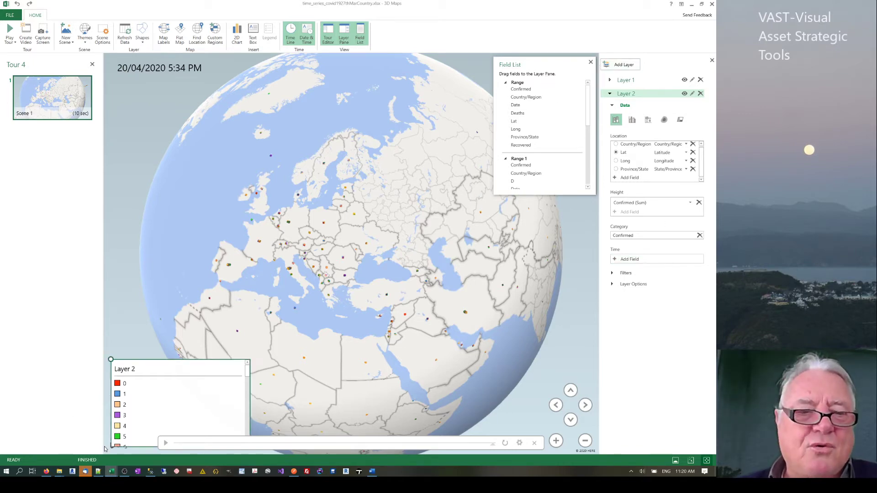
# Switch to the time series workbook and examine the Date column on the All sheet
pyautogui.moveTo(111, 472)
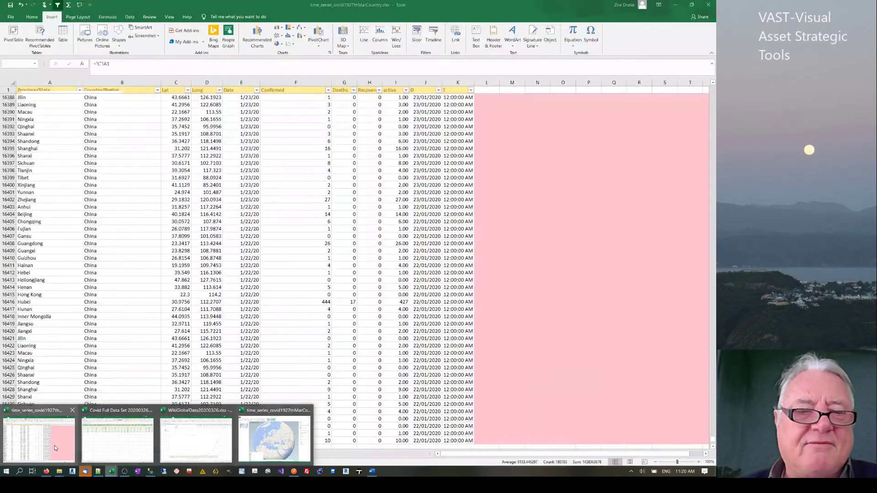
pyautogui.click(54, 446)
pyautogui.click(241, 82)
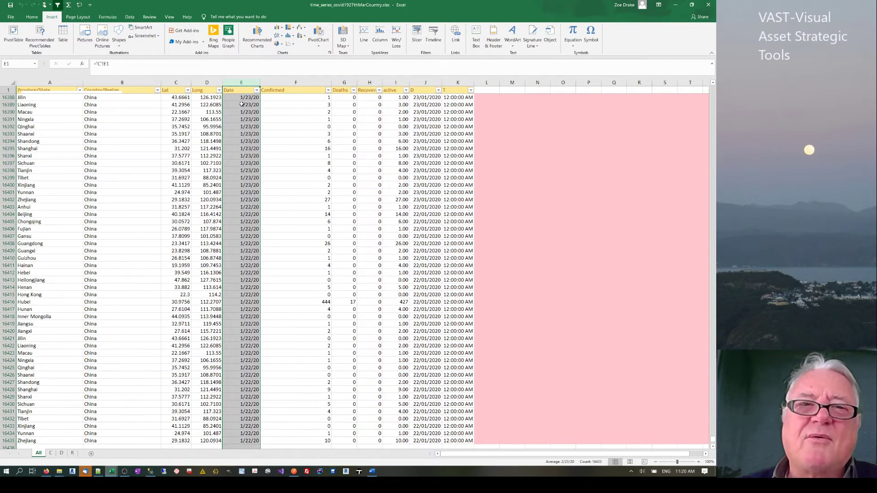
pyautogui.rightClick(232, 83)
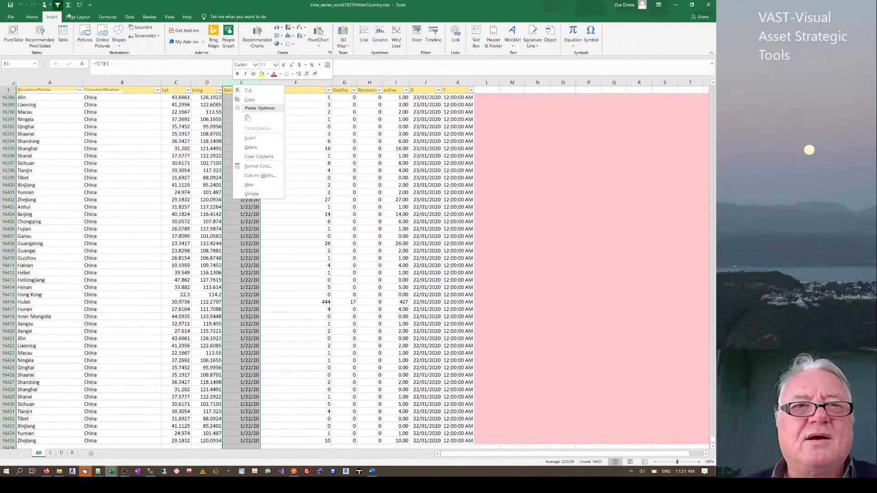
pyautogui.click(140, 8)
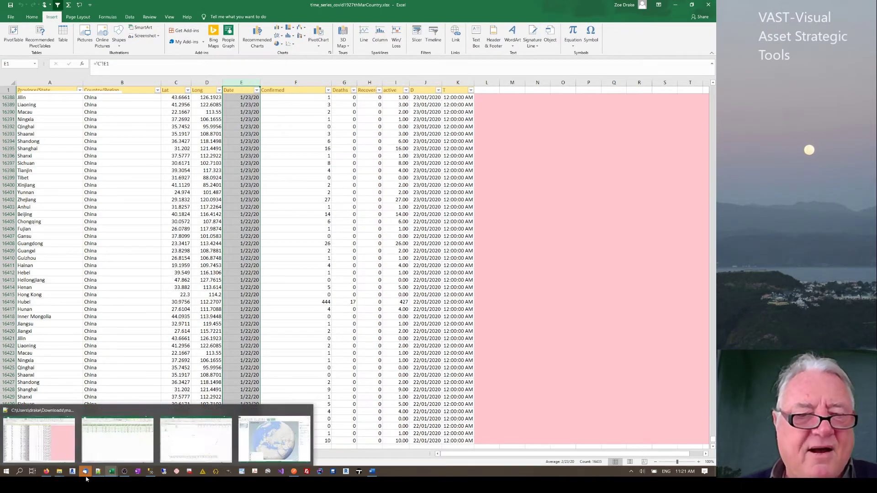
pyautogui.moveTo(51, 473)
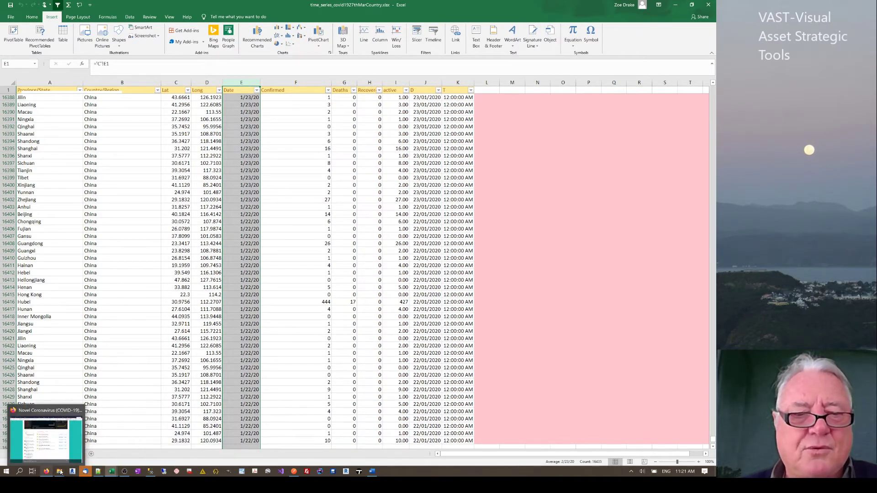
# Return to the 3D Maps window and delete Layer 2 from the tour
pyautogui.moveTo(111, 472)
pyautogui.click(265, 458)
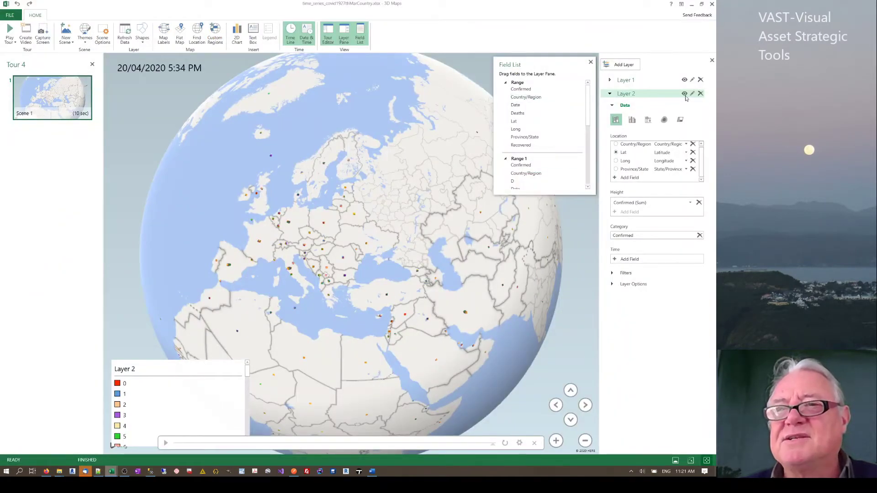
pyautogui.click(700, 94)
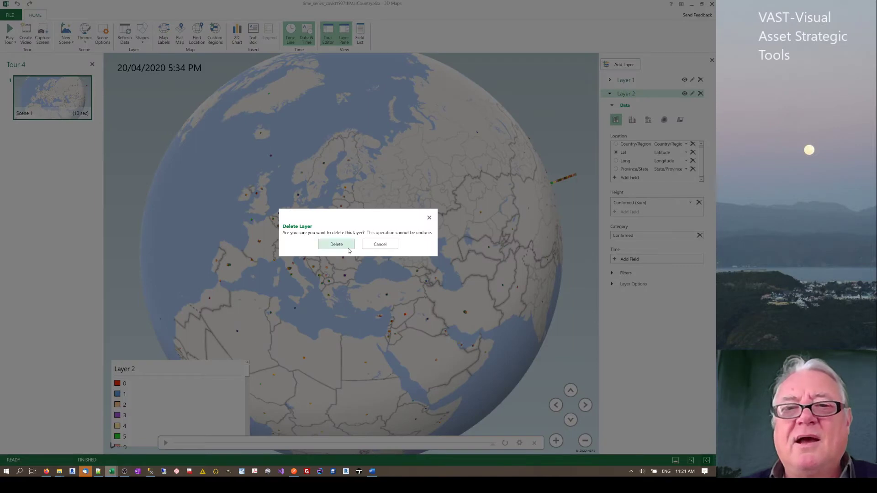
pyautogui.click(335, 245)
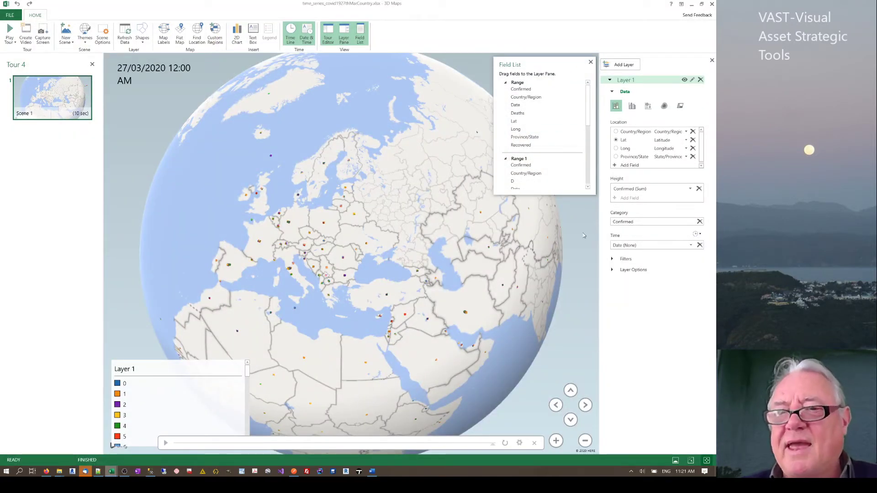
# In the options of Layer 1, set height to 500% and thickness to 329%, and hide zero and negative values
pyautogui.click(612, 270)
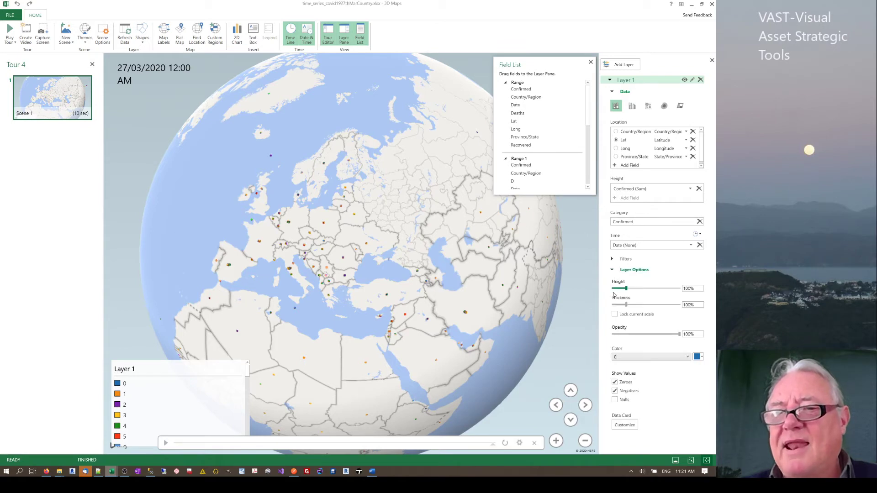
pyautogui.moveTo(627, 289); pyautogui.dragTo(681, 289)
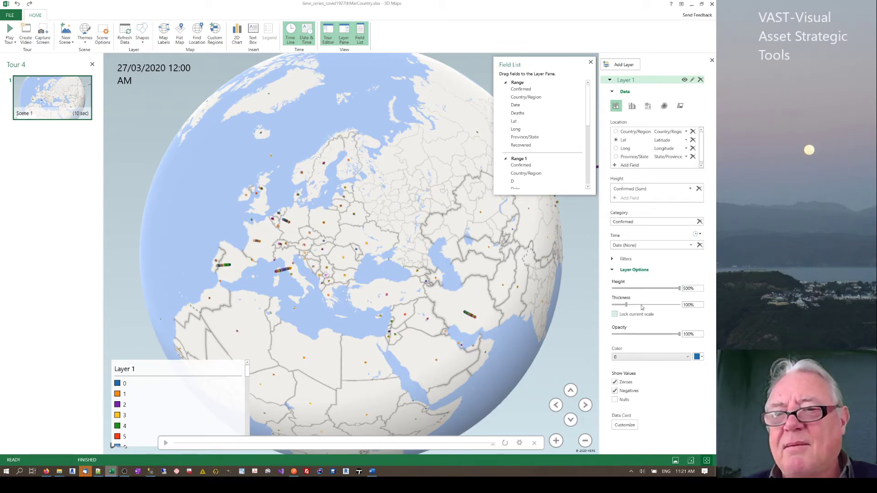
pyautogui.moveTo(628, 304); pyautogui.dragTo(658, 304)
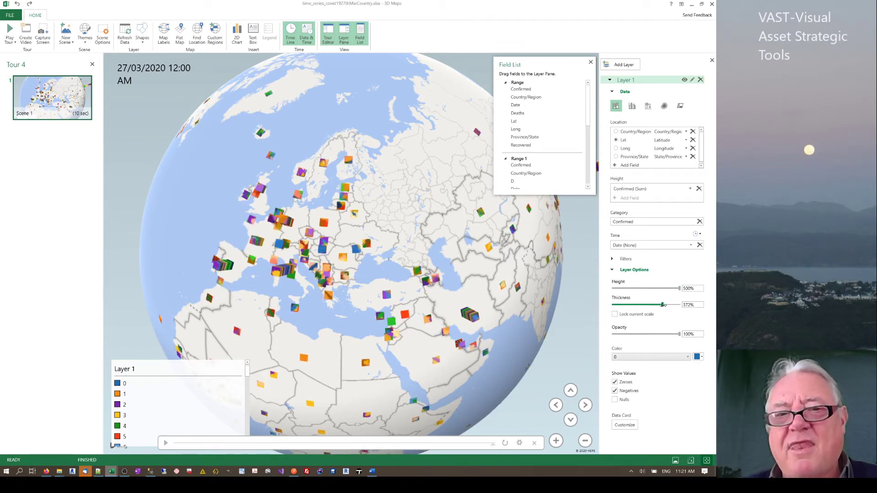
pyautogui.click(615, 382)
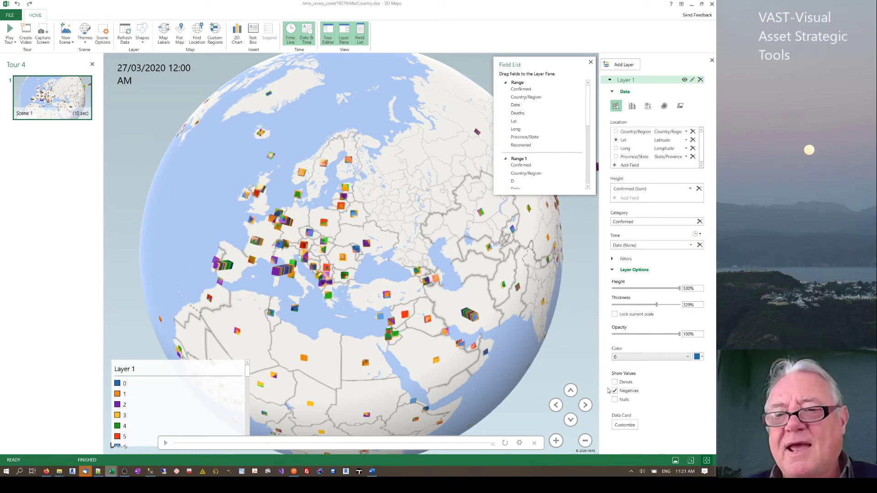
pyautogui.click(615, 391)
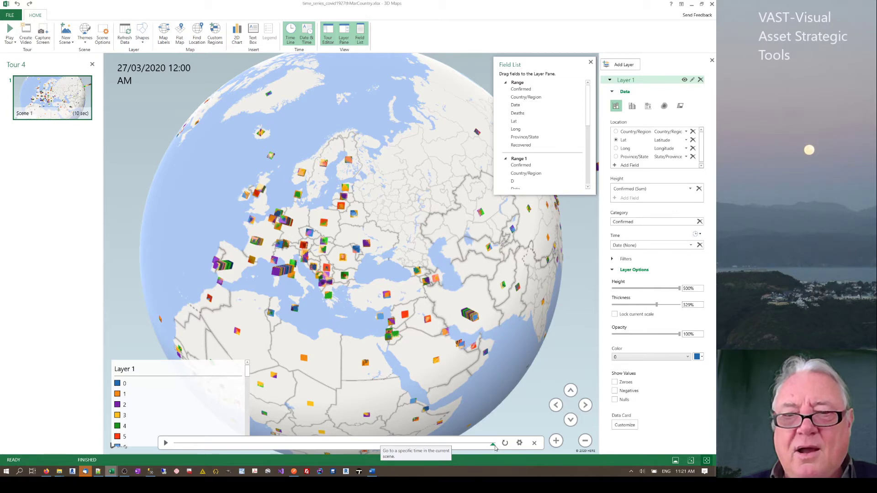
# Change the aggregation of the Confirmed height field in Layer 1 to No Aggregation
pyautogui.moveTo(493, 445); pyautogui.dragTo(554, 465)
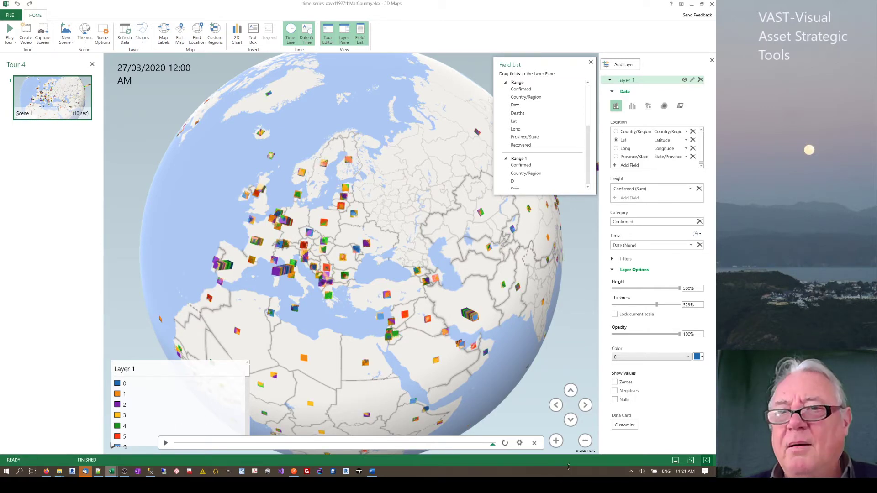
pyautogui.click(692, 189)
pyautogui.click(644, 241)
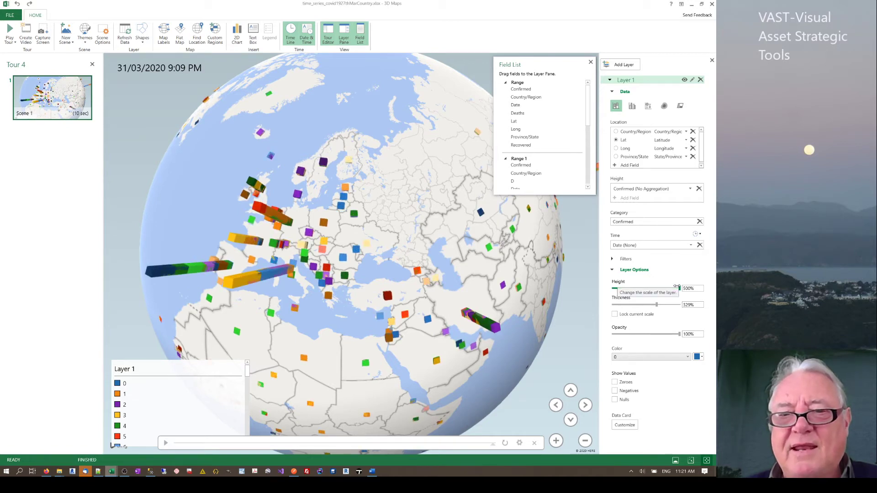
# Rotate the globe towards the Middle East and India and scrub the timeline back to 2/03/2020
pyautogui.moveTo(433, 302); pyautogui.dragTo(380, 307)
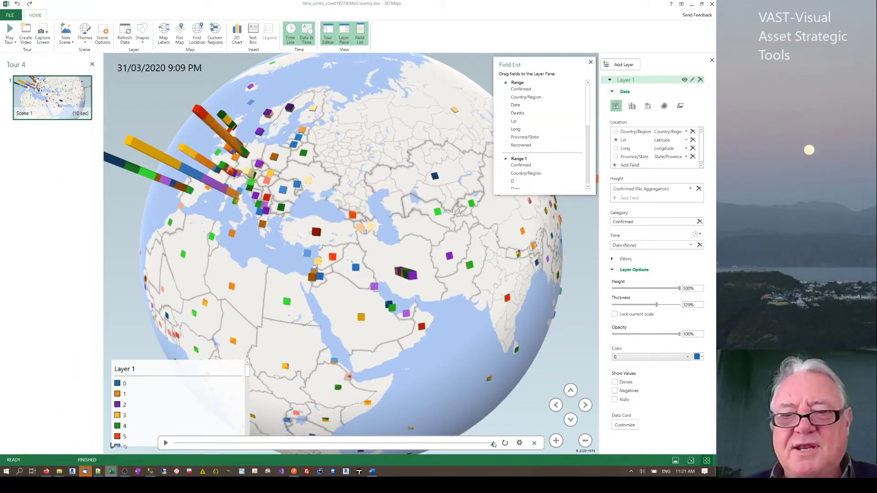
pyautogui.click(475, 444)
pyautogui.moveTo(407, 443); pyautogui.dragTo(374, 444)
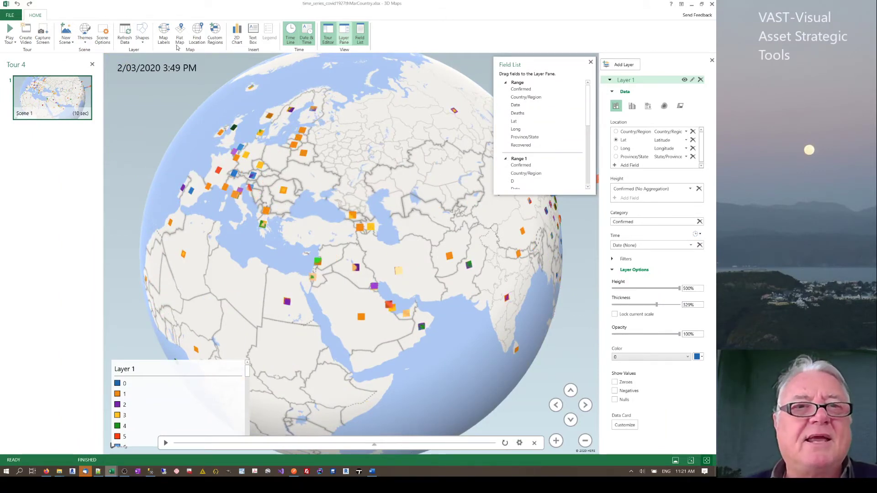
# Check the date and time label on the map, and play Scene 1 to preview the animation
pyautogui.click(152, 70)
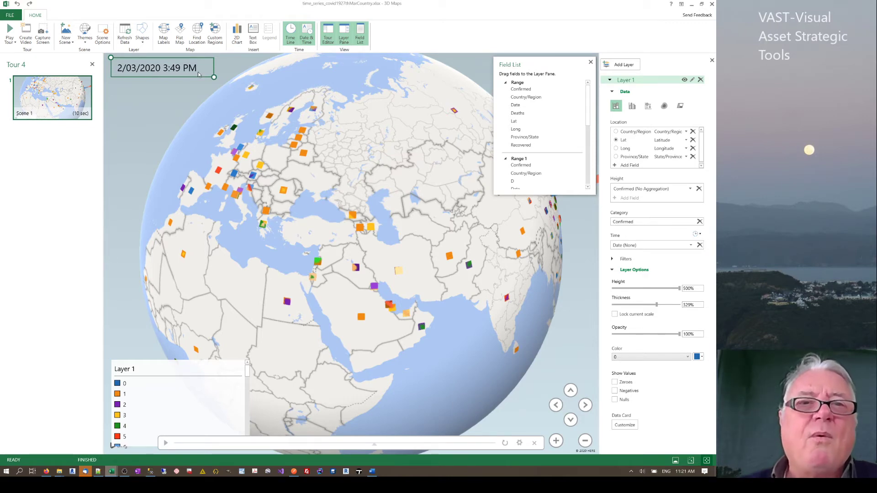
pyautogui.click(201, 157)
pyautogui.moveTo(33, 118)
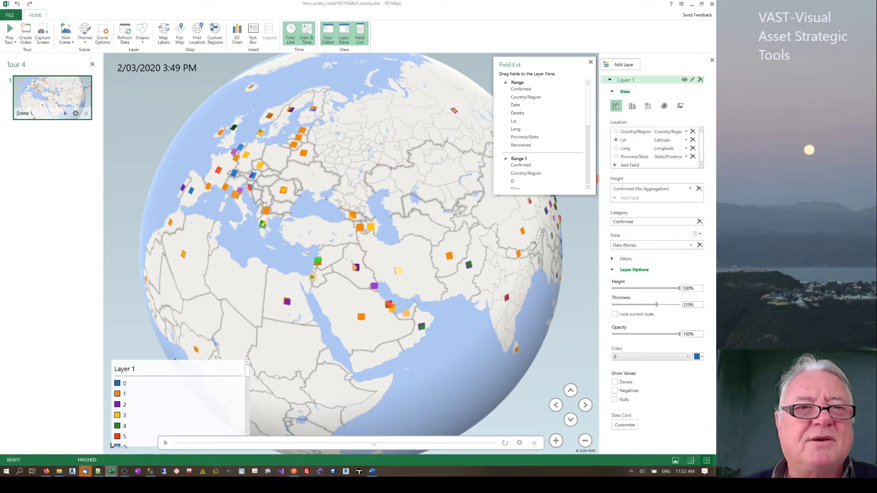
pyautogui.click(65, 114)
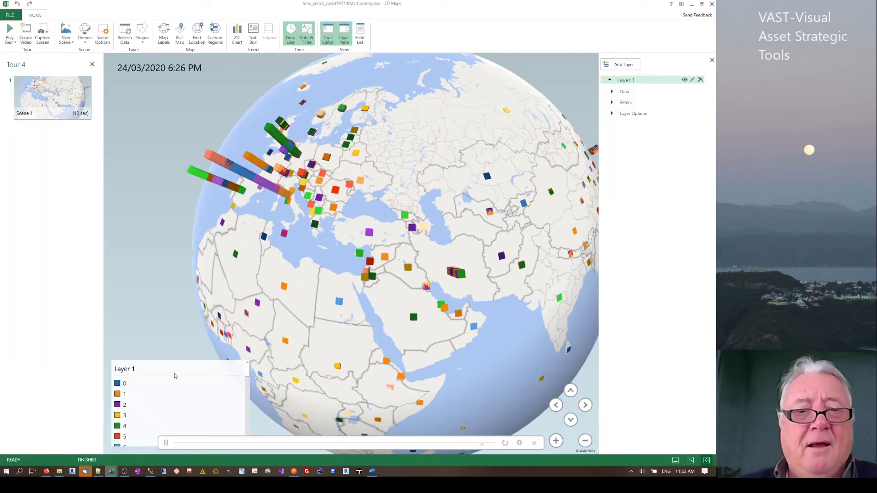
# Remove the Layer 1 legend from the map
pyautogui.click(176, 368)
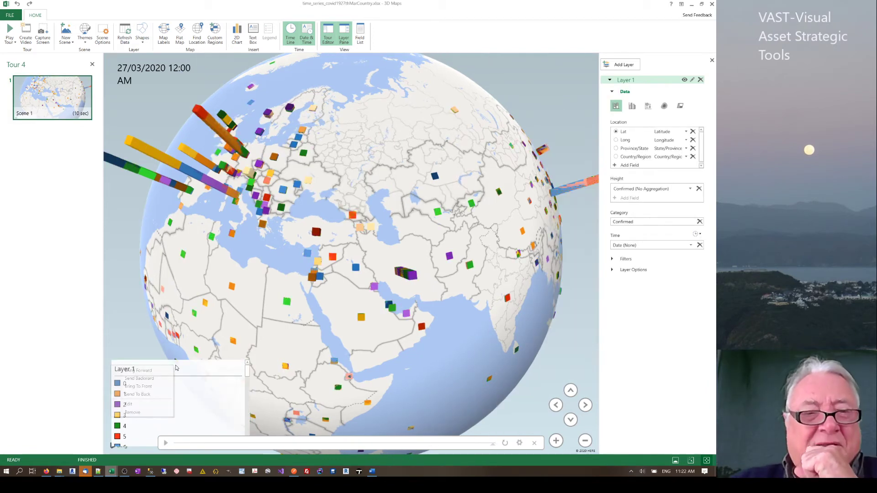
pyautogui.rightClick(175, 368)
pyautogui.click(146, 412)
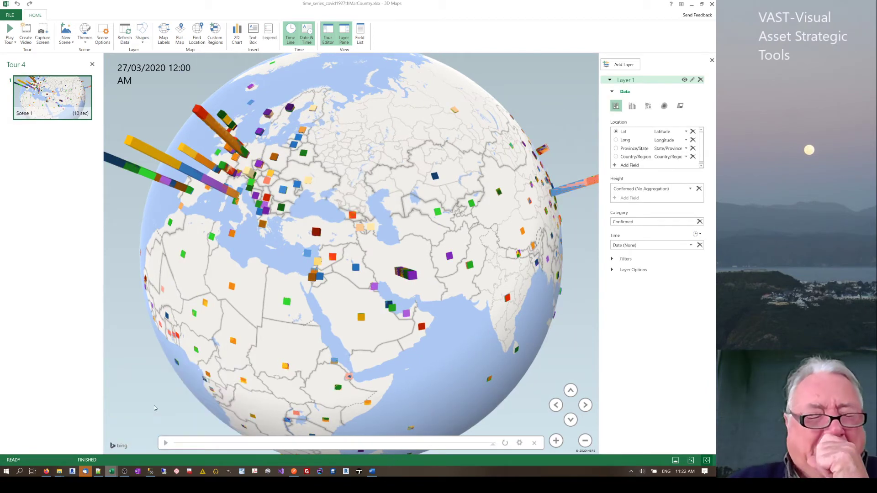
# Add a text box titled "This is tirtle" with description "CDfbxnhfmghbfvd", shrink it and place it in the map's upper-right corner
pyautogui.rightClick(524, 71)
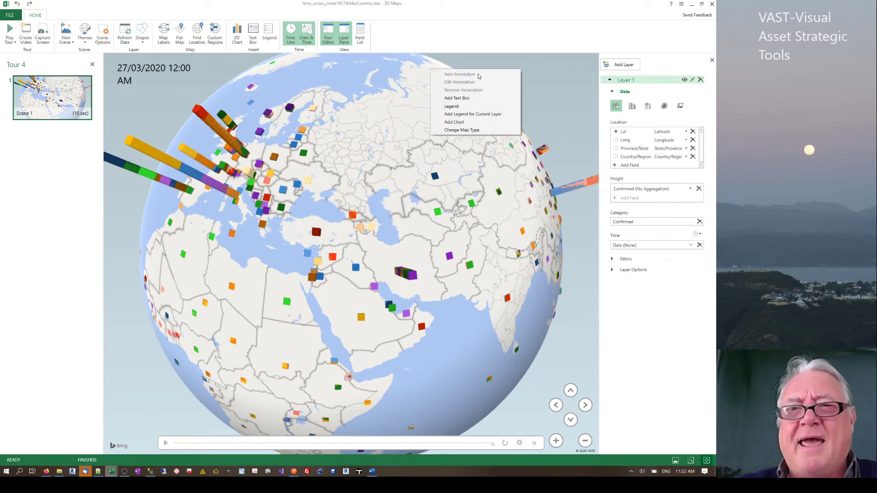
pyautogui.click(494, 97)
pyautogui.write('T')
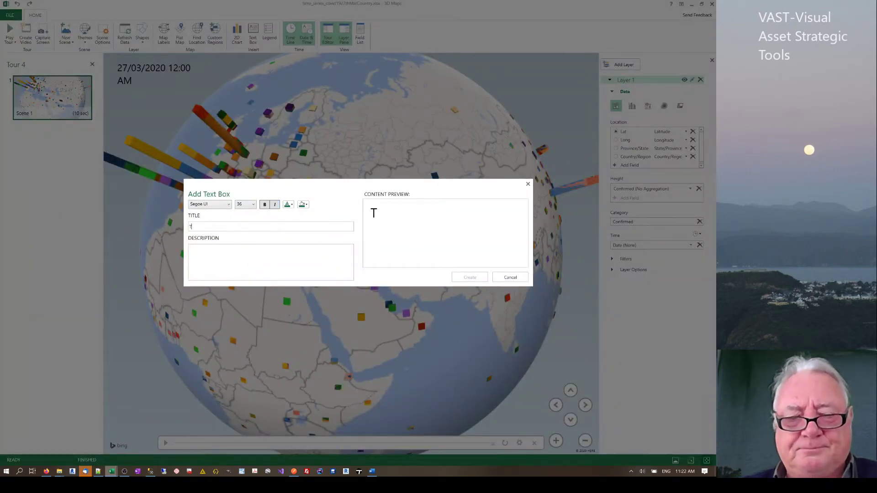
pyautogui.write('his is t')
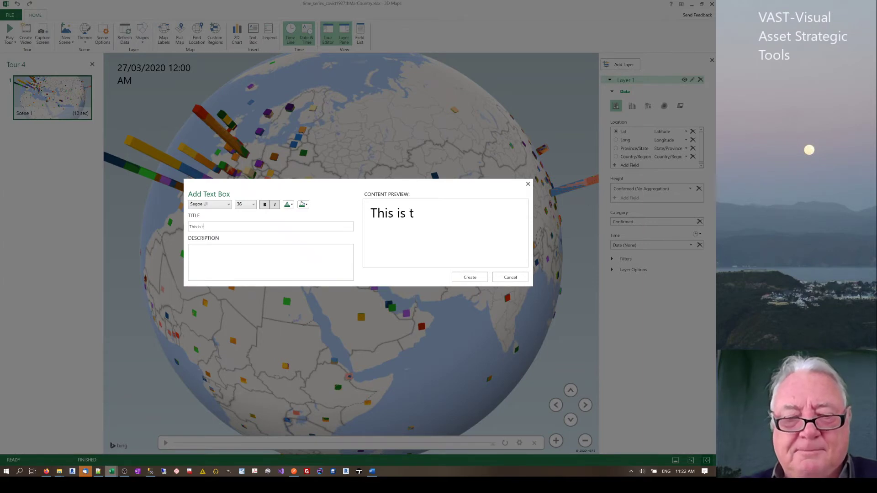
pyautogui.write('irl')
pyautogui.write('tle')
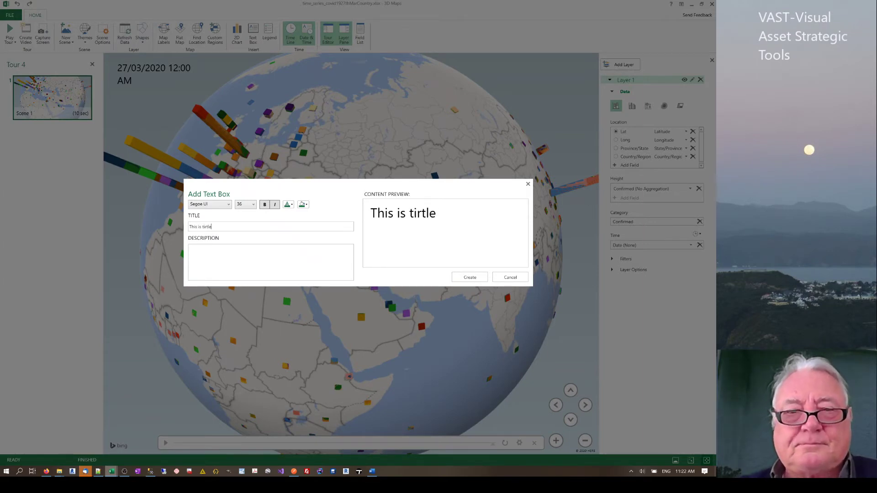
pyautogui.write('CDfbxnhfmghbfvd')
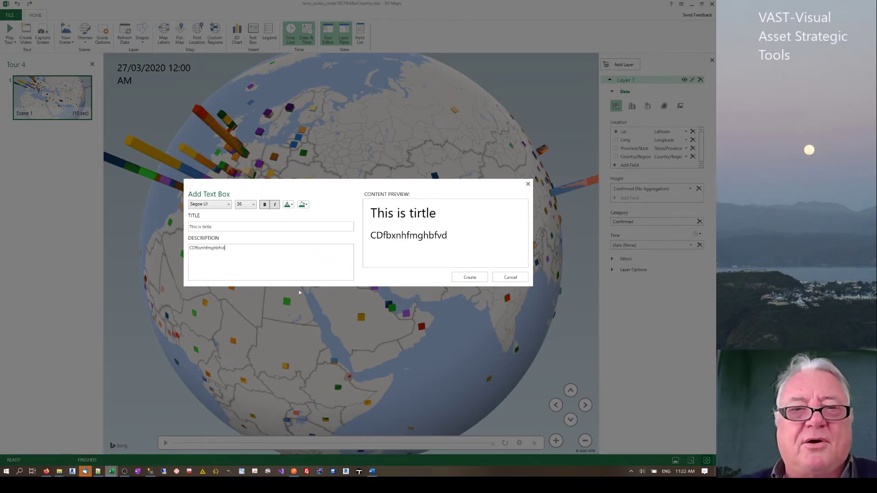
pyautogui.click(469, 278)
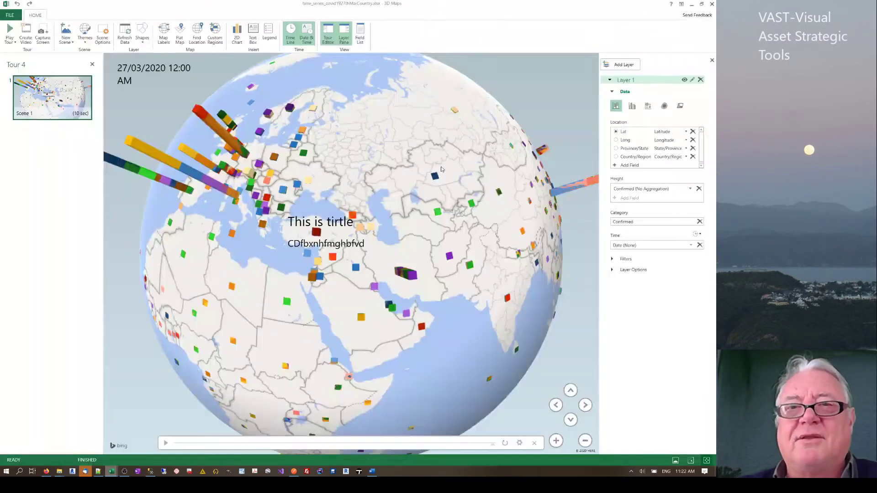
pyautogui.moveTo(316, 224); pyautogui.dragTo(447, 79)
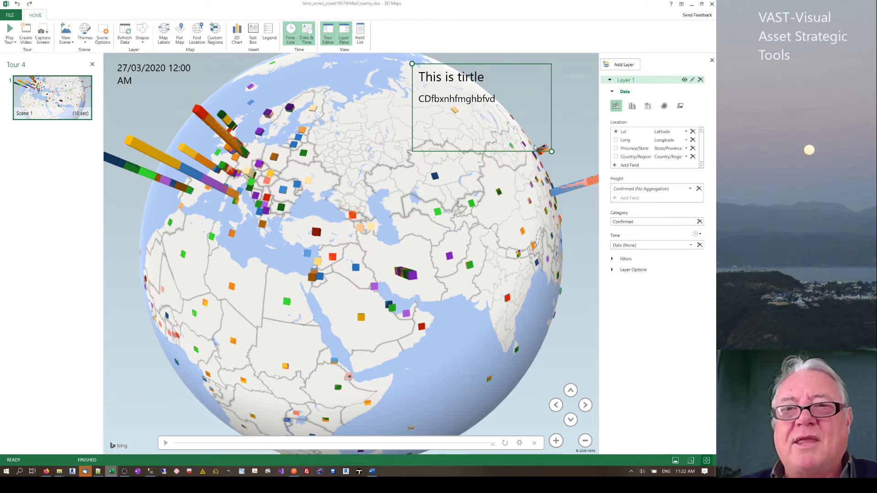
pyautogui.moveTo(551, 152); pyautogui.dragTo(564, 111)
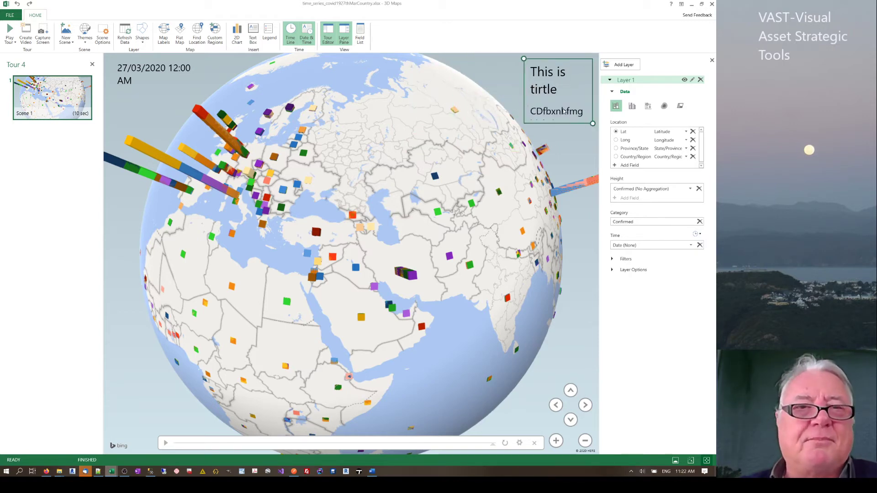
# Change the map's time label to the date-only format 18/06/2010 and move it to the top centre of the map
pyautogui.click(158, 82)
pyautogui.click(176, 74)
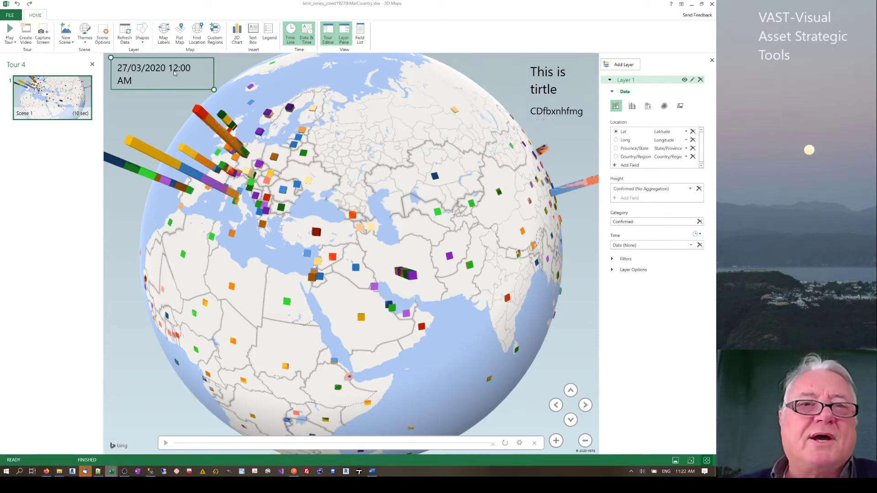
pyautogui.doubleClick(174, 73)
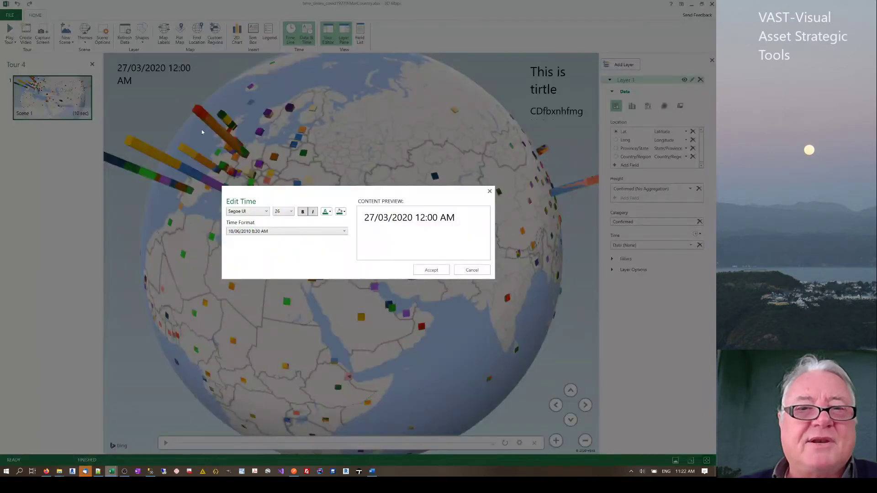
pyautogui.click(274, 232)
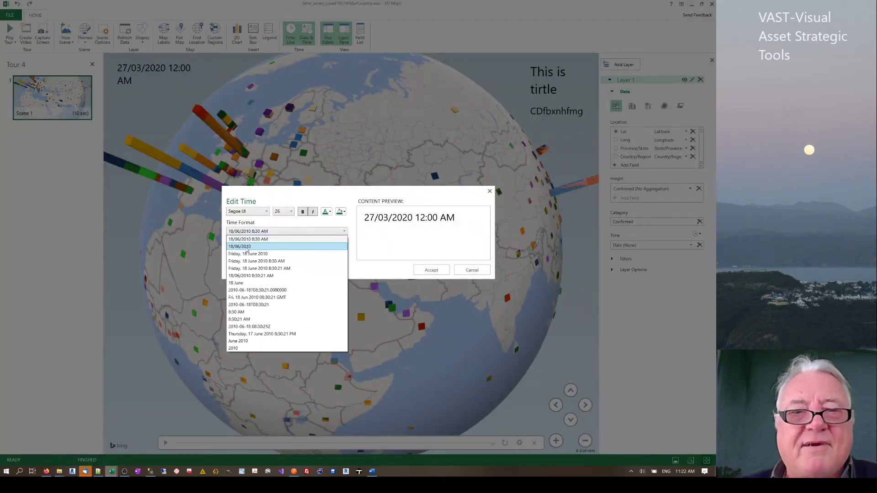
pyautogui.click(246, 248)
pyautogui.click(435, 270)
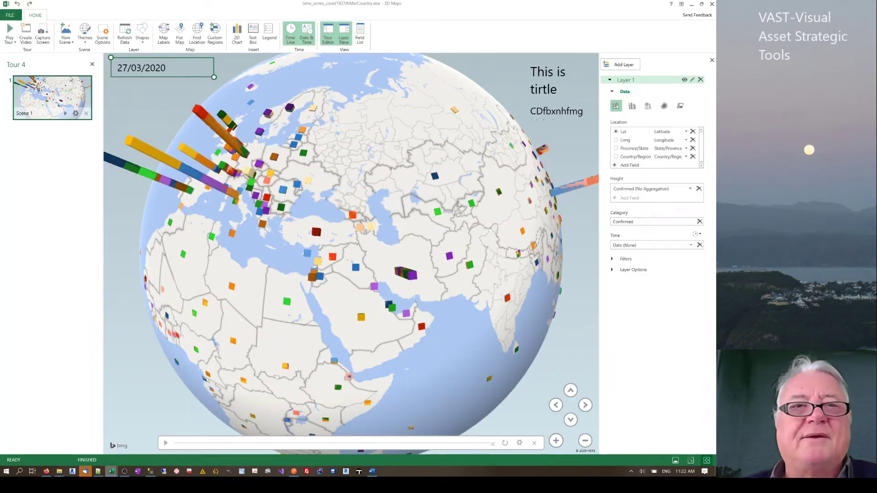
pyautogui.moveTo(171, 73); pyautogui.dragTo(358, 81)
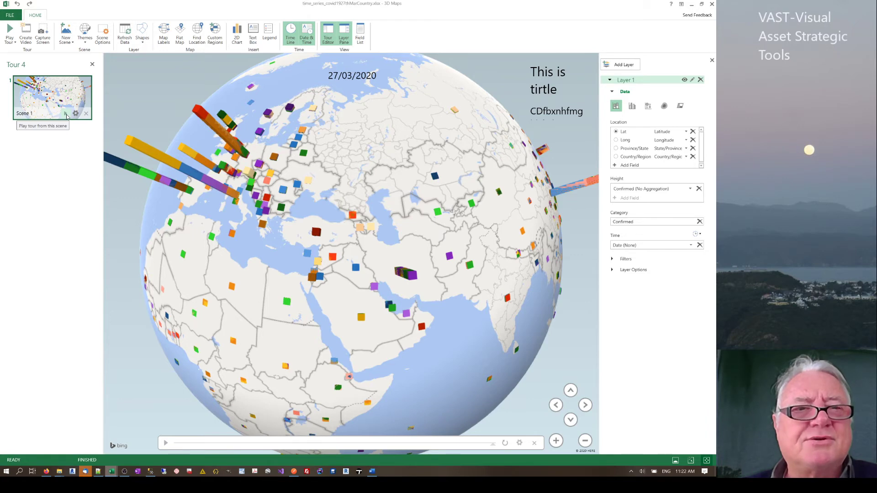
# Play the tour from Scene 1 to preview the repositioned labels, and return to the scene's saved view
pyautogui.click(67, 117)
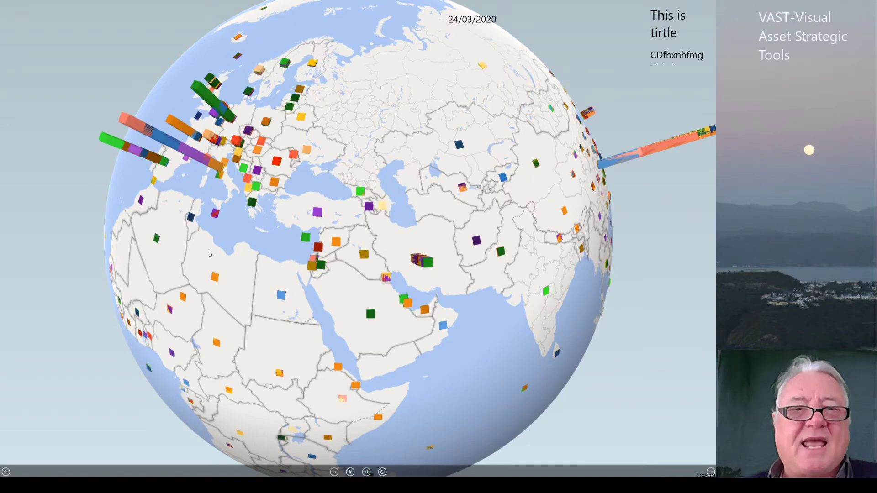
pyautogui.click(5, 472)
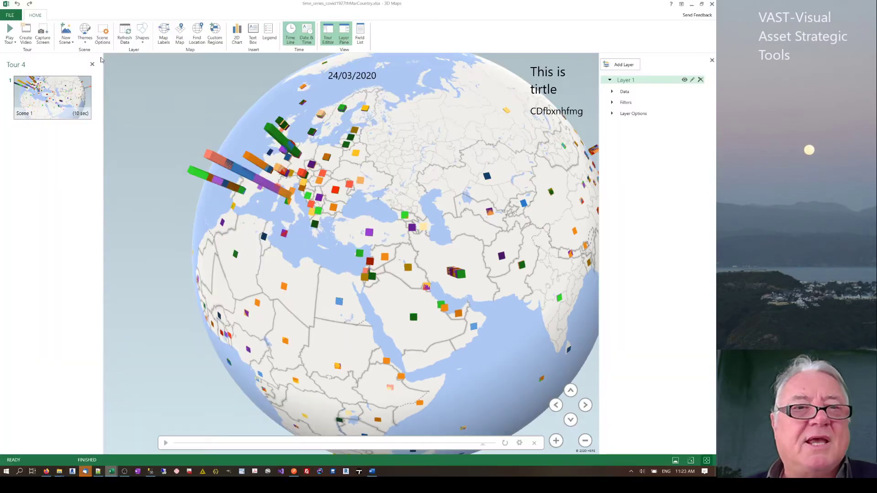
pyautogui.click(57, 108)
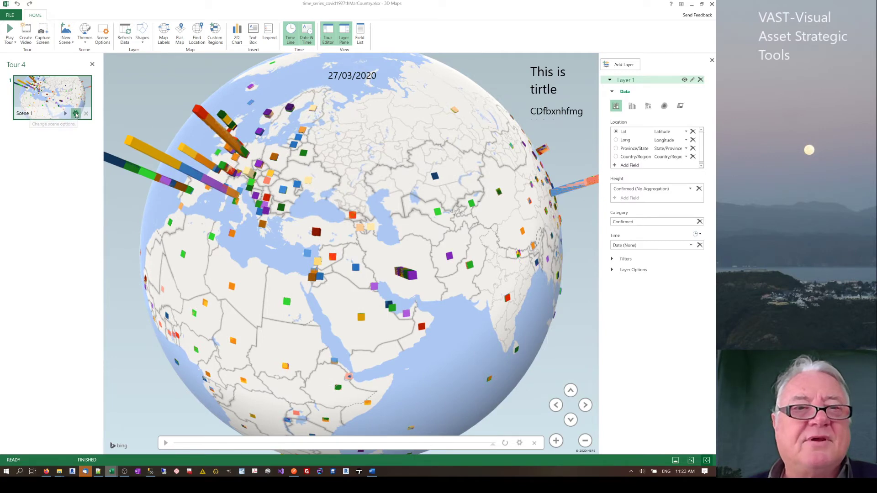
# Set Scene 1's effect to Rotate Globe and adjust the time playback speed to give a scene duration of 5.47 seconds
pyautogui.click(75, 113)
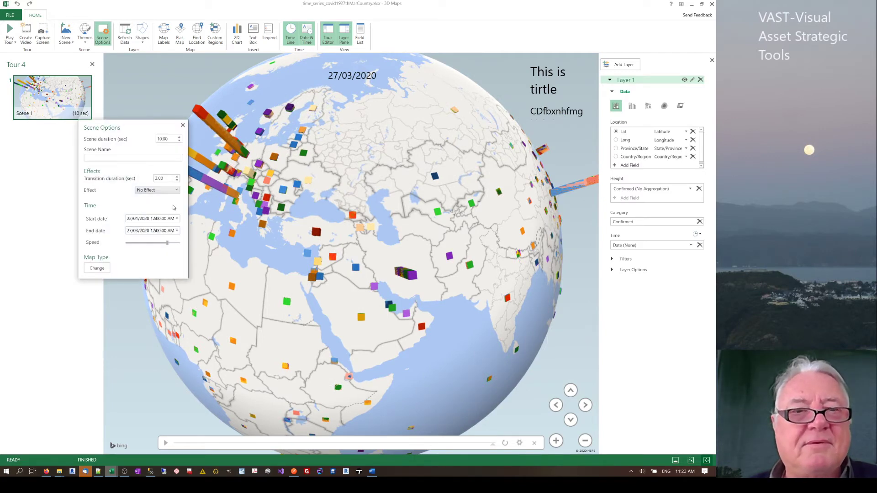
pyautogui.click(160, 191)
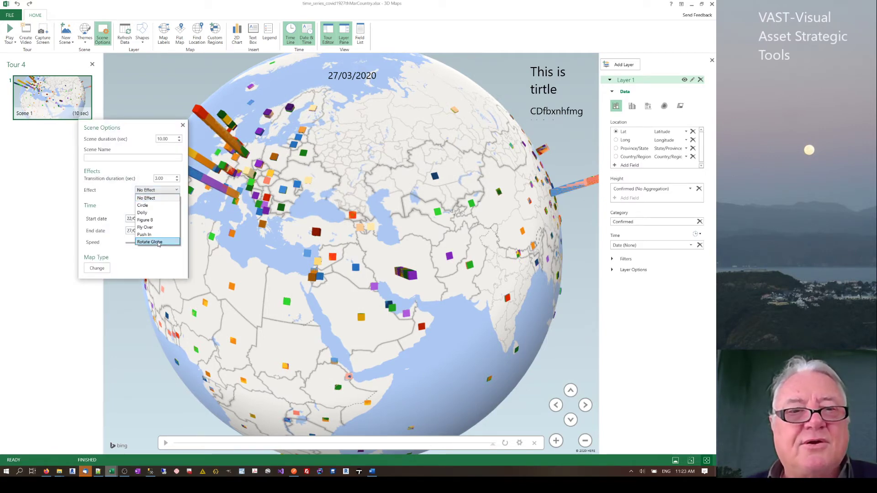
pyautogui.click(151, 242)
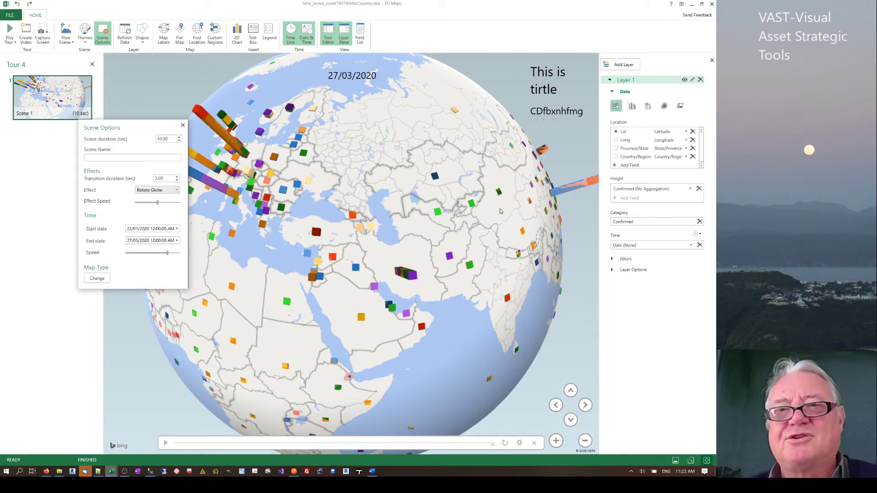
pyautogui.moveTo(552, 220)
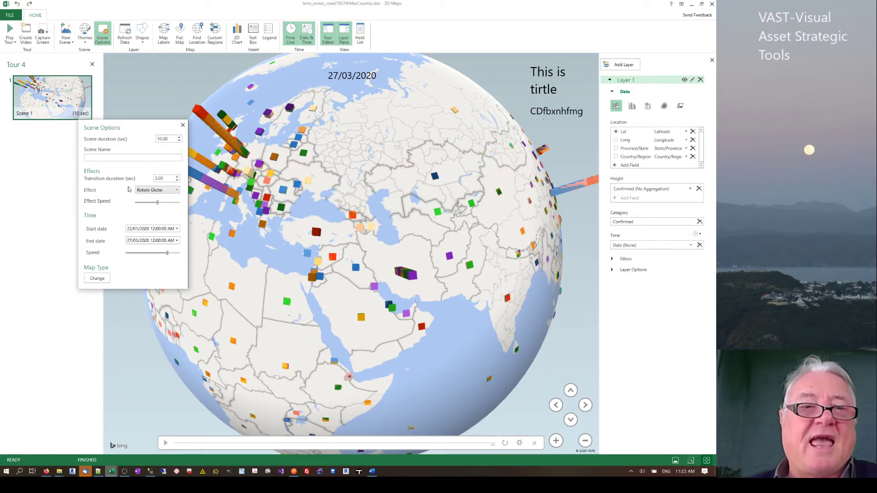
pyautogui.click(154, 253)
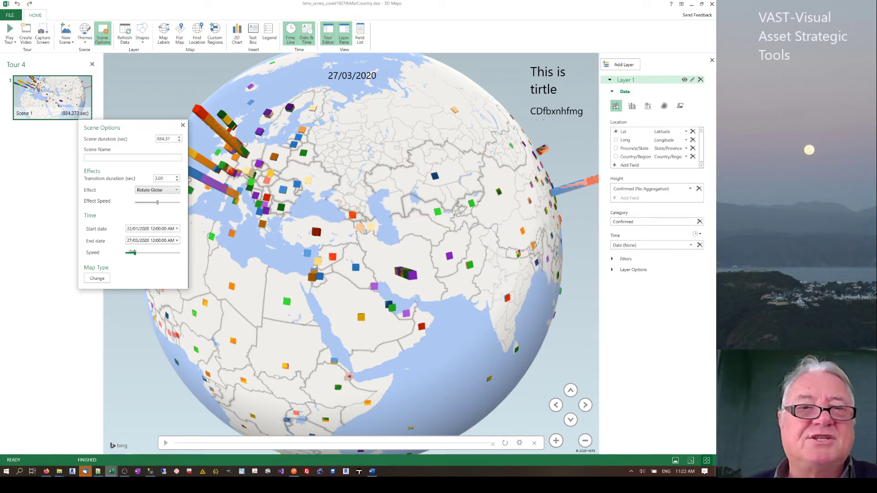
pyautogui.moveTo(154, 252); pyautogui.dragTo(157, 253)
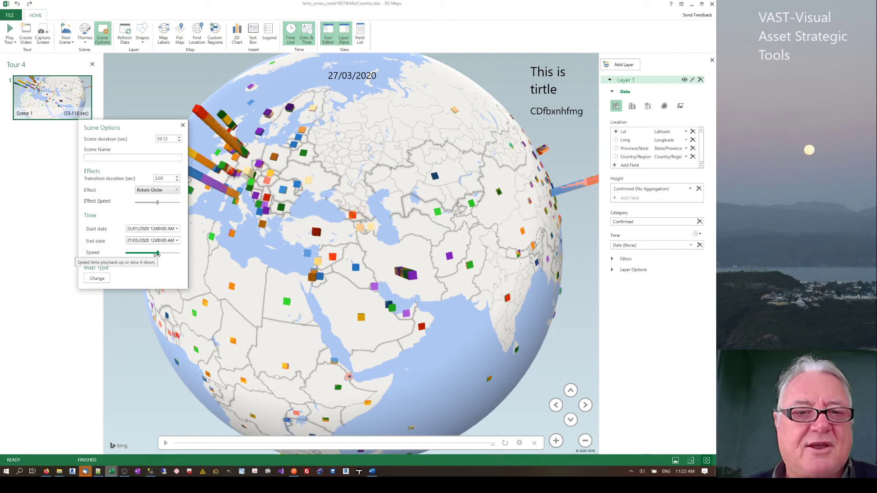
pyautogui.moveTo(158, 253); pyautogui.dragTo(170, 253)
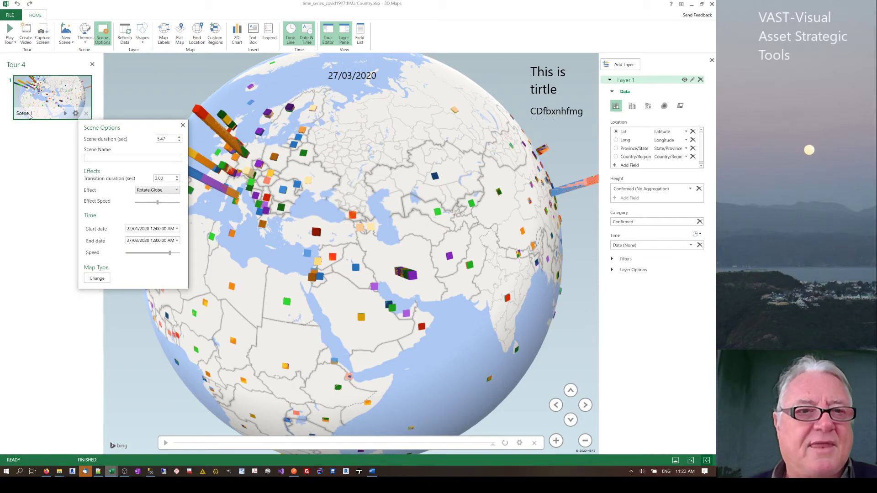
# Play Scene 1 to preview the rotating globe effect, and return to editing the scene
pyautogui.click(65, 113)
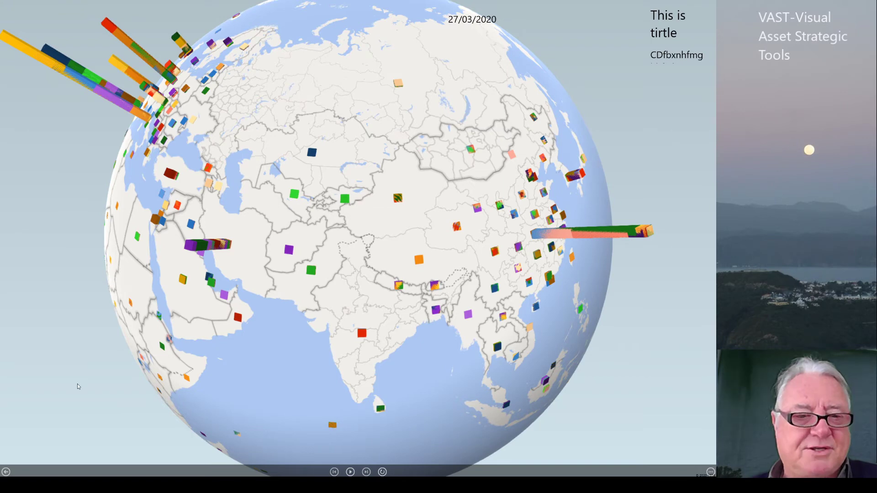
pyautogui.click(5, 475)
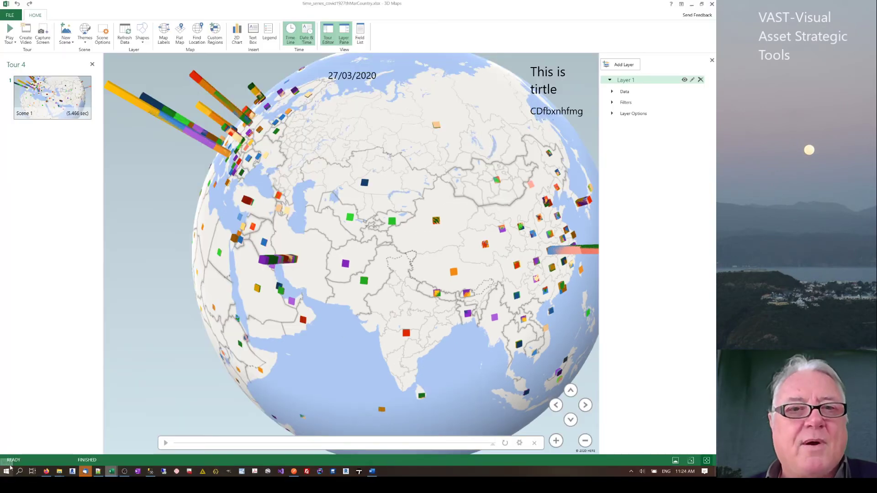
pyautogui.click(73, 111)
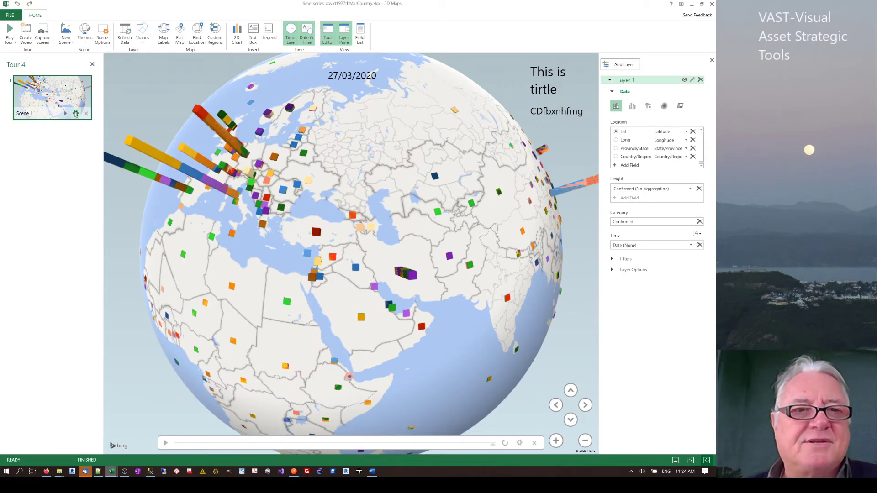
# Change the motion effect of Scene 1 to Figure 8
pyautogui.click(75, 114)
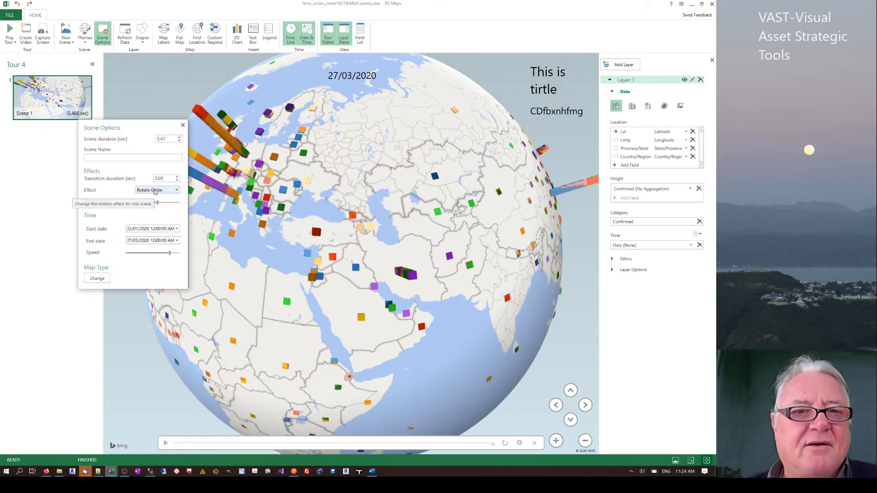
pyautogui.click(152, 190)
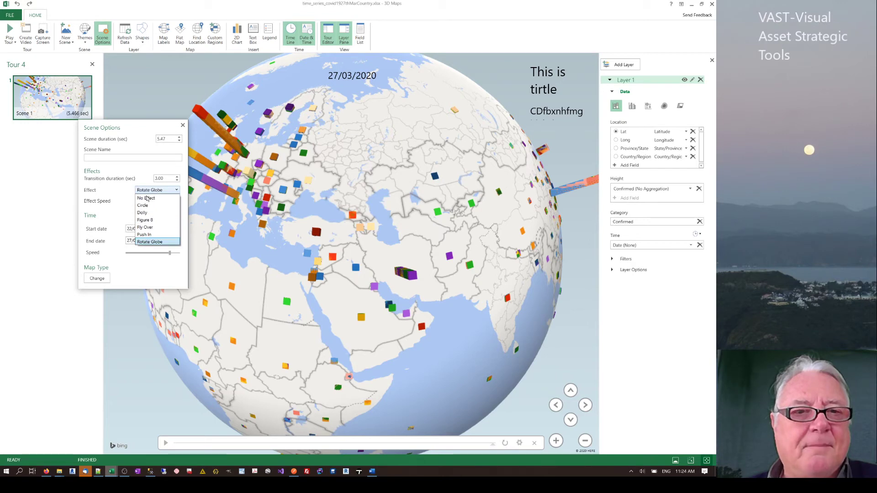
pyautogui.click(151, 220)
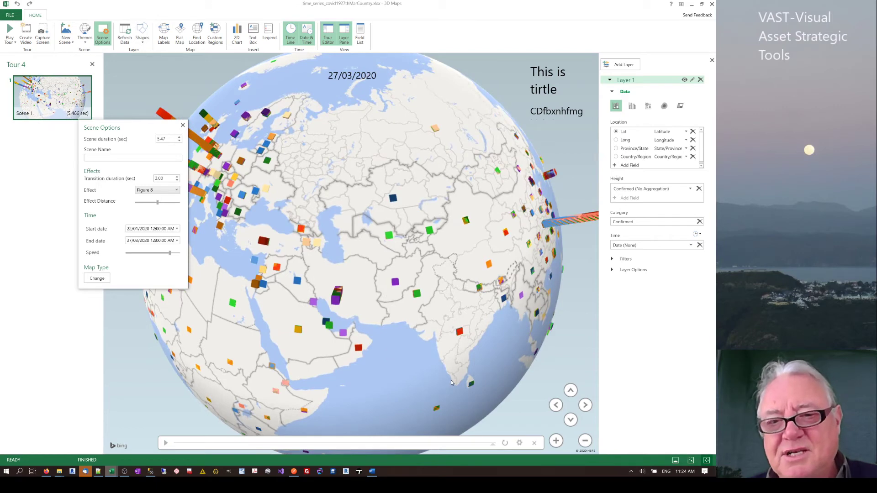
# Tilt and rotate the globe in Scene 1 to show the Middle East and India, and close the scene options
pyautogui.click(570, 419)
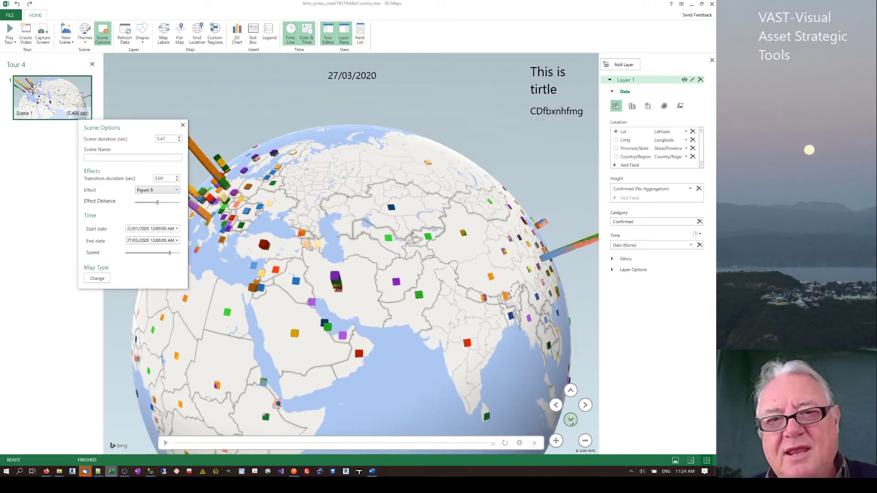
pyautogui.click(571, 390)
pyautogui.click(571, 391)
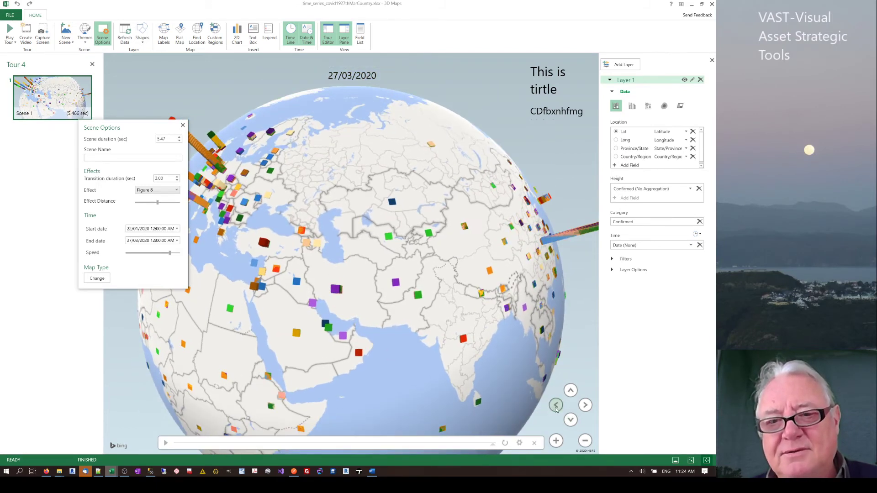
pyautogui.click(556, 406)
pyautogui.click(556, 406)
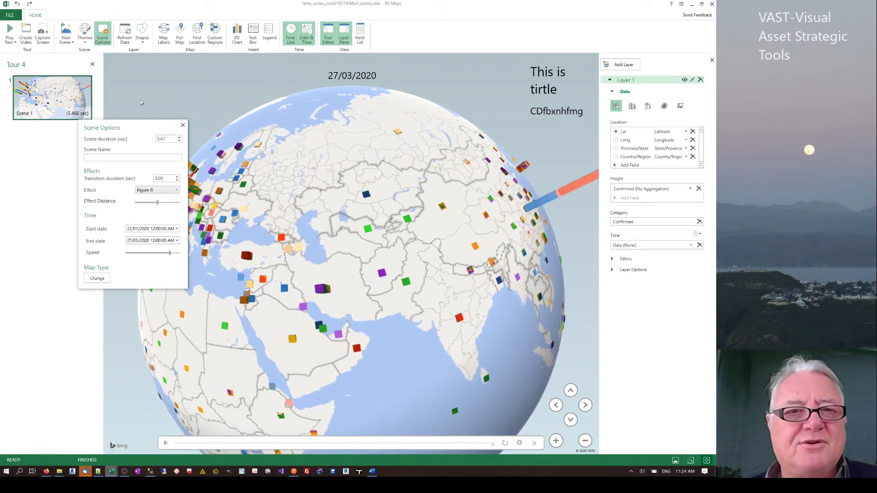
pyautogui.click(183, 126)
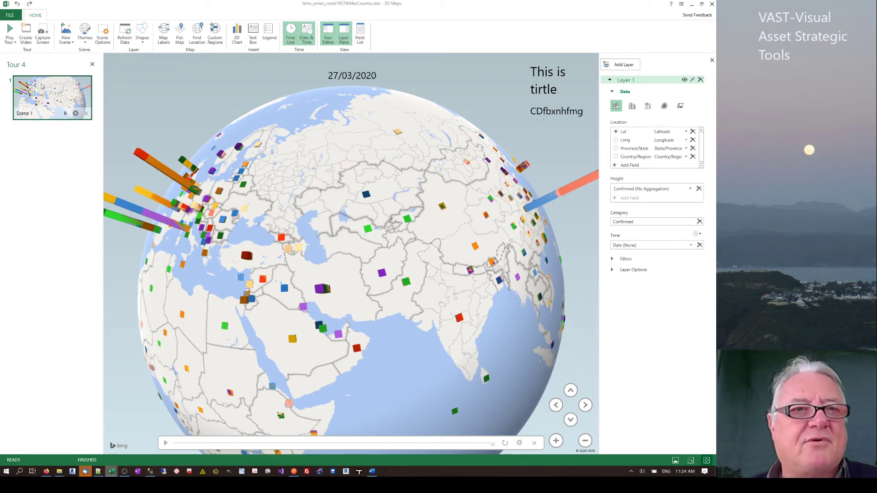
# Reduce the time playback speed in Scene 1's options to give a scene duration of 12.32 seconds
pyautogui.moveTo(67, 114)
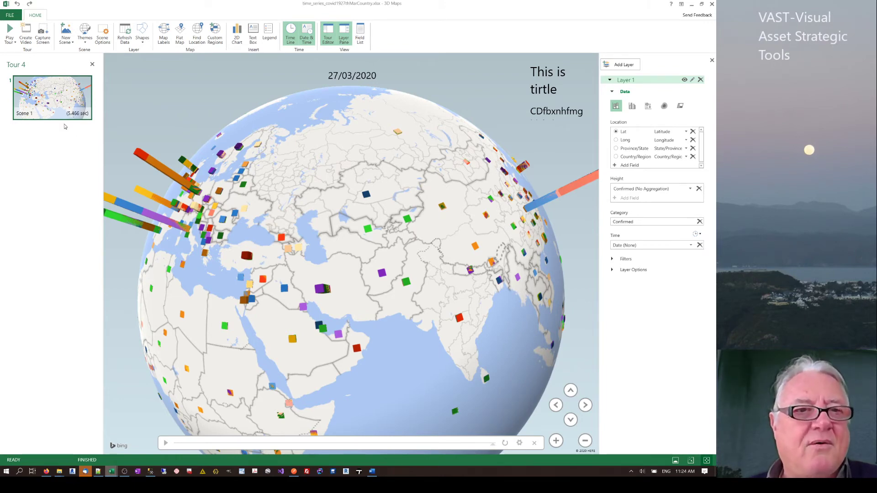
pyautogui.click(76, 113)
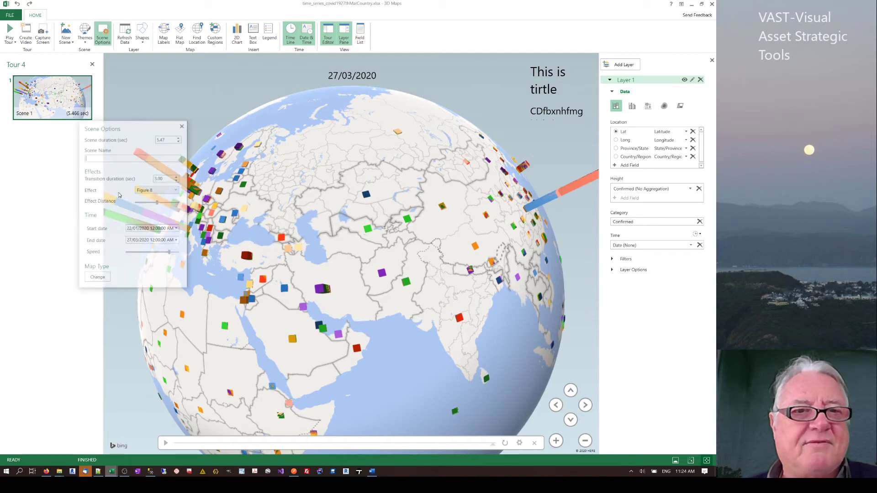
pyautogui.moveTo(170, 253); pyautogui.dragTo(166, 252)
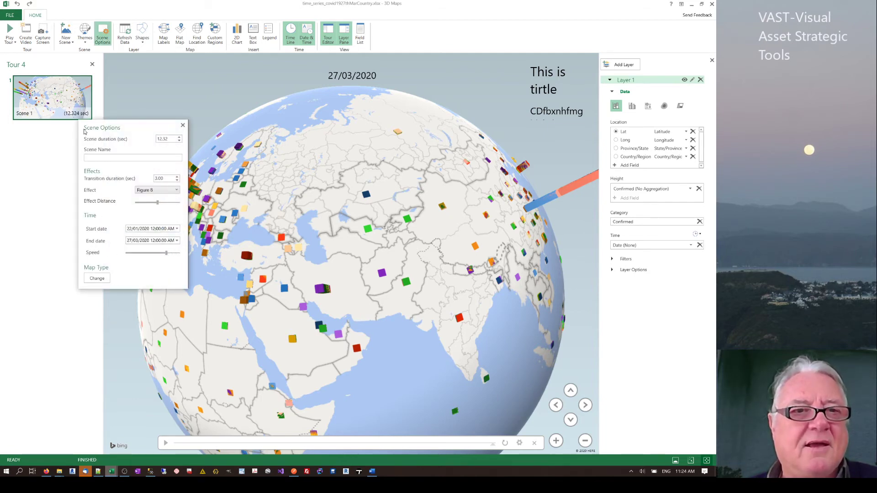
# Play the tour full screen to preview the slower Scene 1, pausing and resuming the playback partway
pyautogui.click(60, 113)
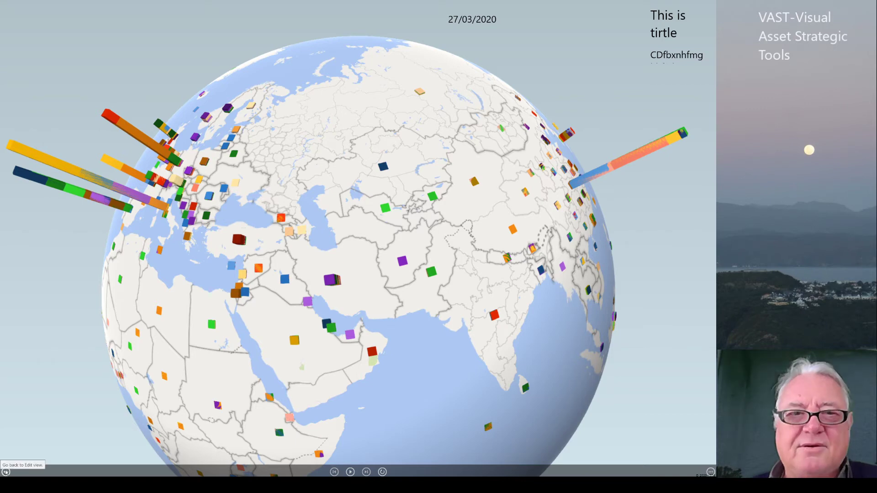
pyautogui.click(350, 472)
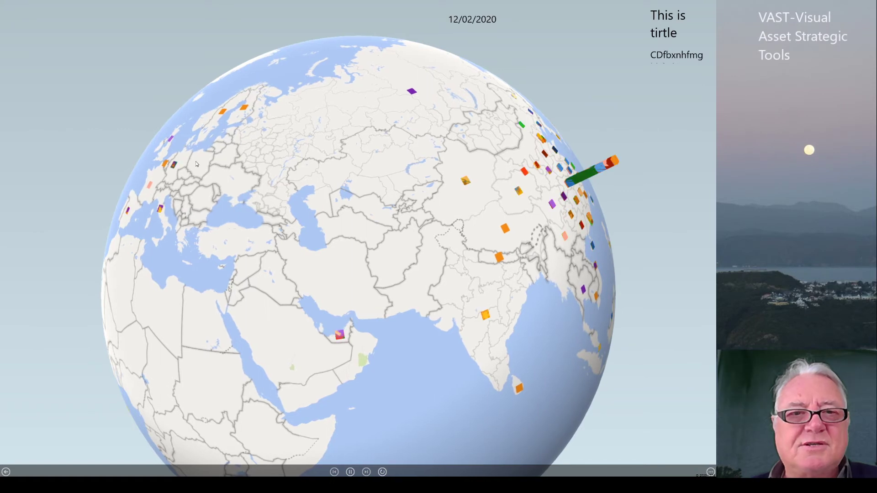
pyautogui.click(350, 472)
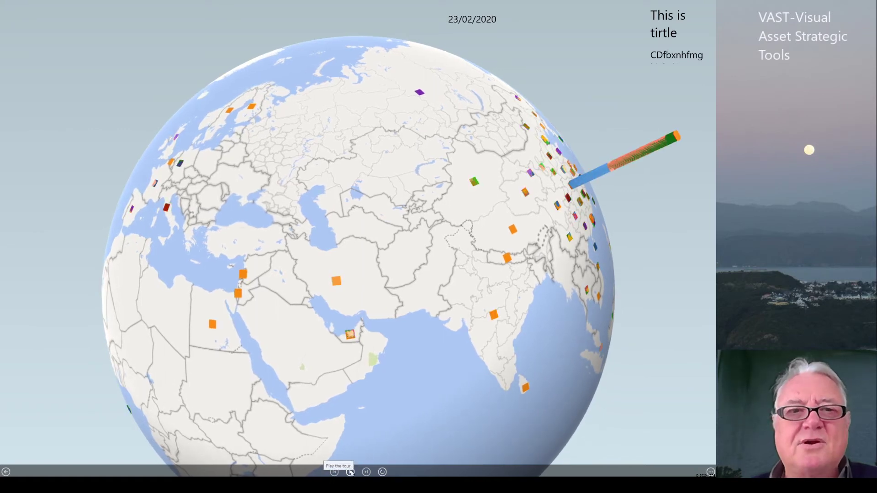
pyautogui.click(350, 472)
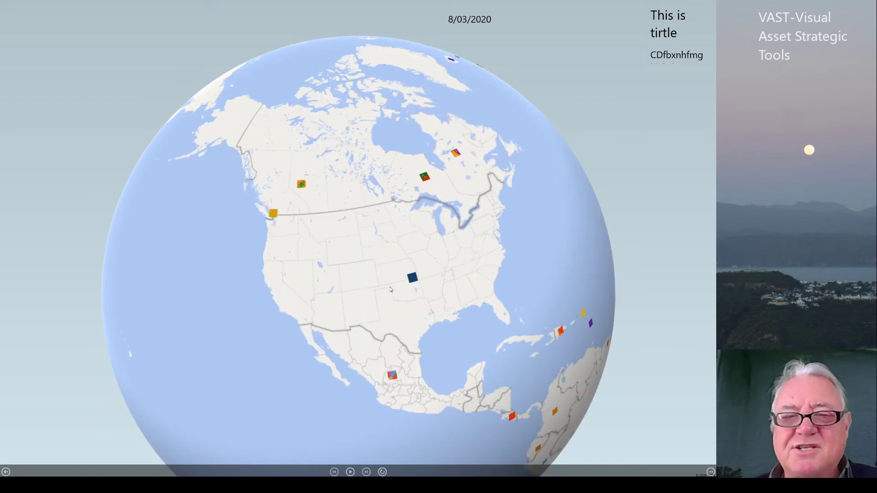
# Turn the paused globe to inspect the Americas, and look closely at the columns over Italy and Europe
pyautogui.moveTo(391, 289); pyautogui.dragTo(294, 172)
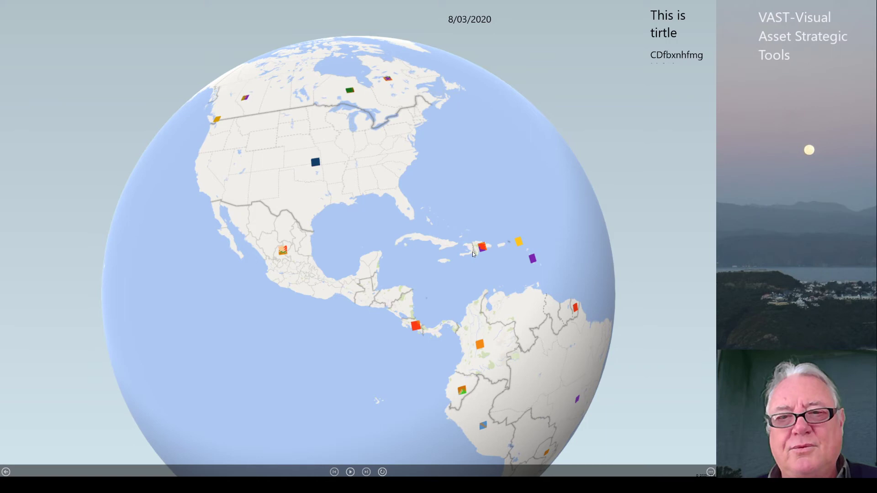
pyautogui.moveTo(473, 254); pyautogui.dragTo(349, 214)
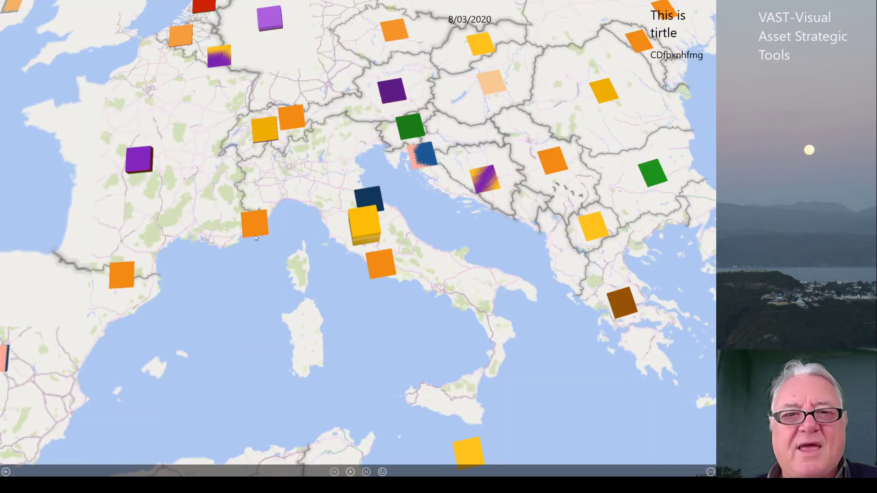
pyautogui.moveTo(255, 237)
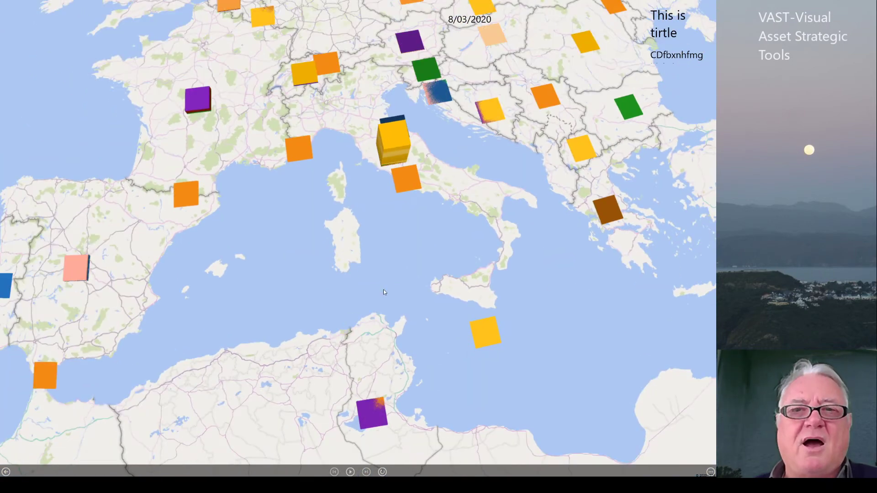
pyautogui.scroll(-5, 383, 292)
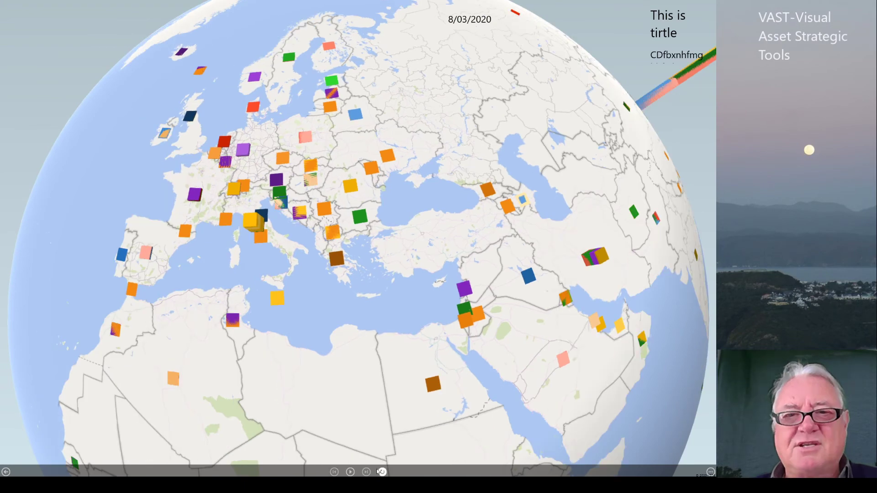
# Resume the tour with looping playback, and return to editing the scene
pyautogui.click(351, 472)
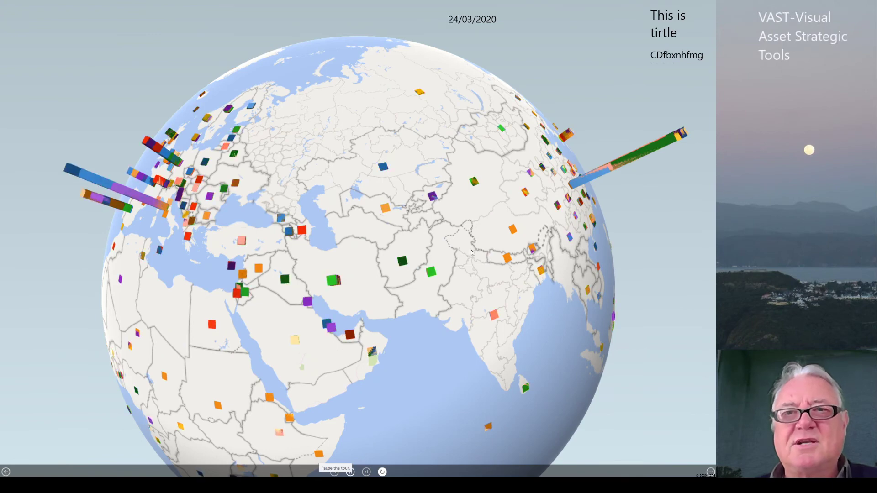
pyautogui.click(351, 472)
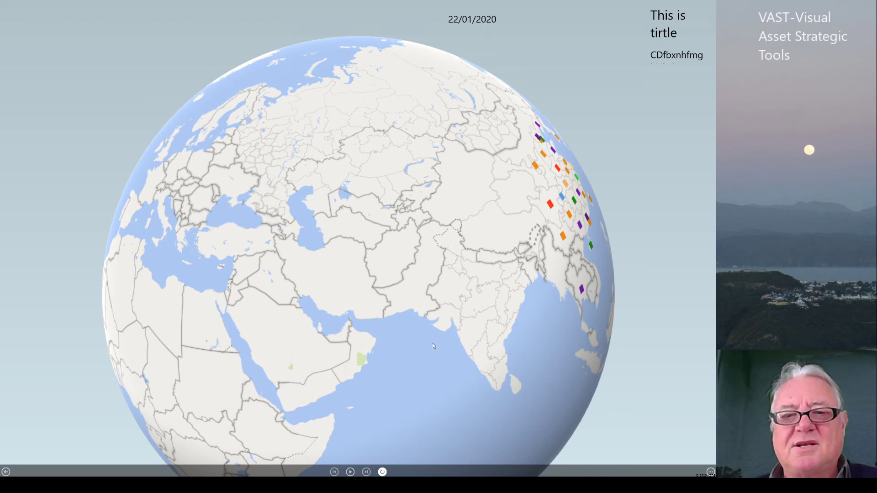
pyautogui.click(6, 472)
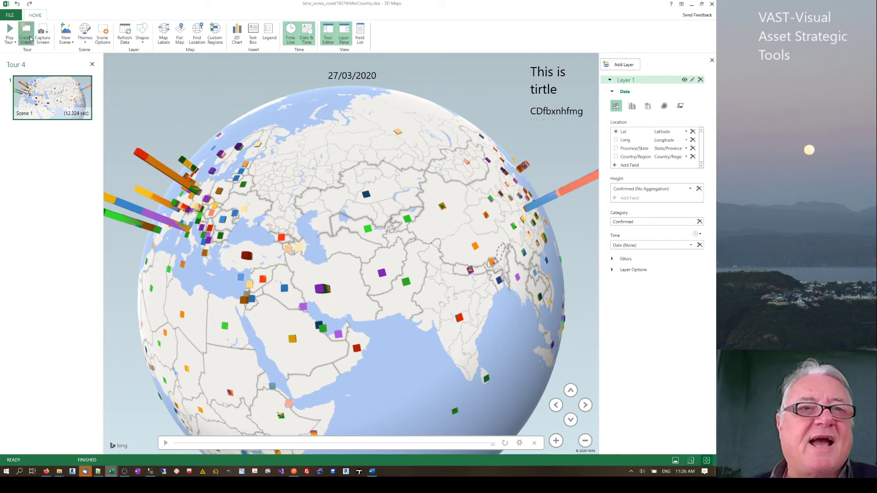
# Review the Create Video quality options without exporting, and capture the current map screen
pyautogui.click(26, 36)
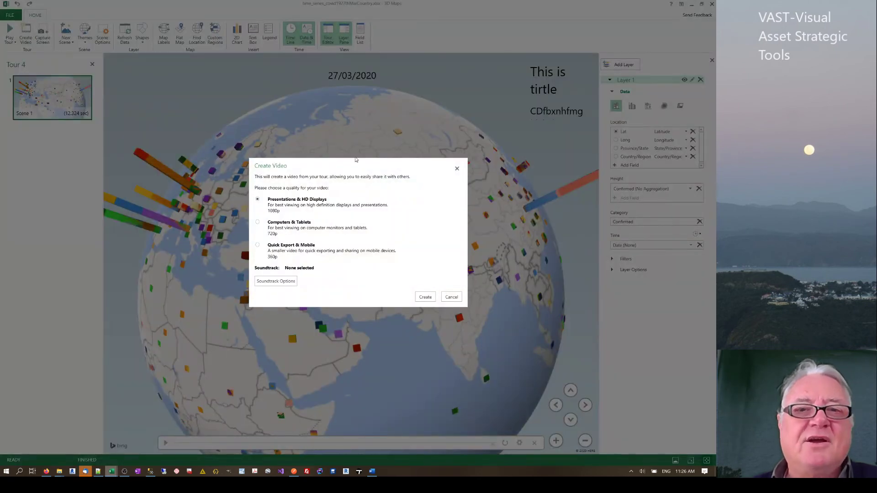
pyautogui.click(456, 168)
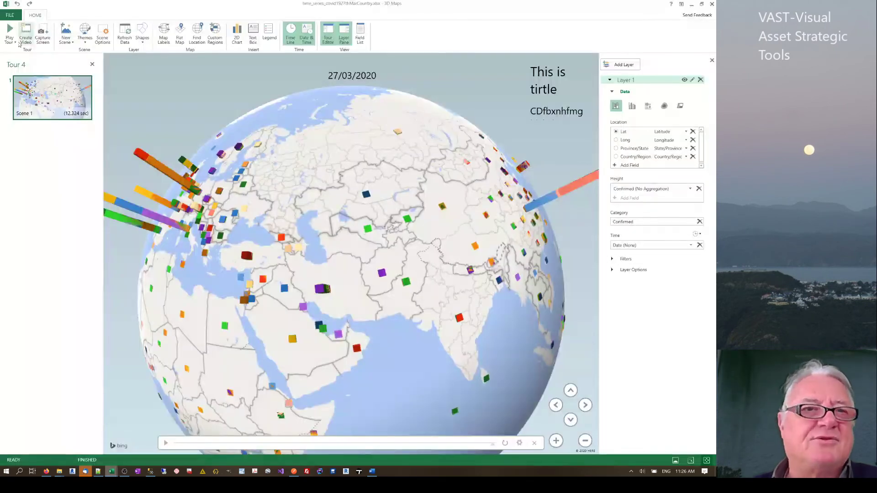
pyautogui.click(46, 41)
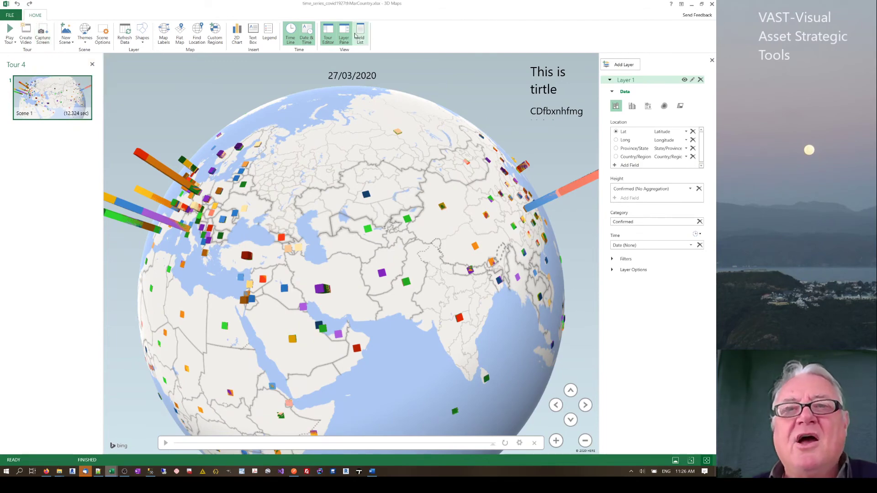
# Hide and restore the tour editor, and do the same with the layer pane
pyautogui.click(329, 36)
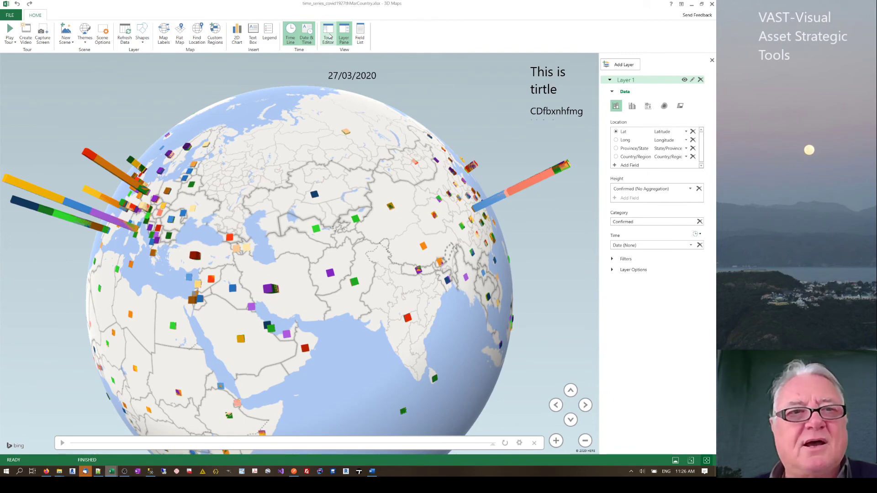
pyautogui.click(329, 36)
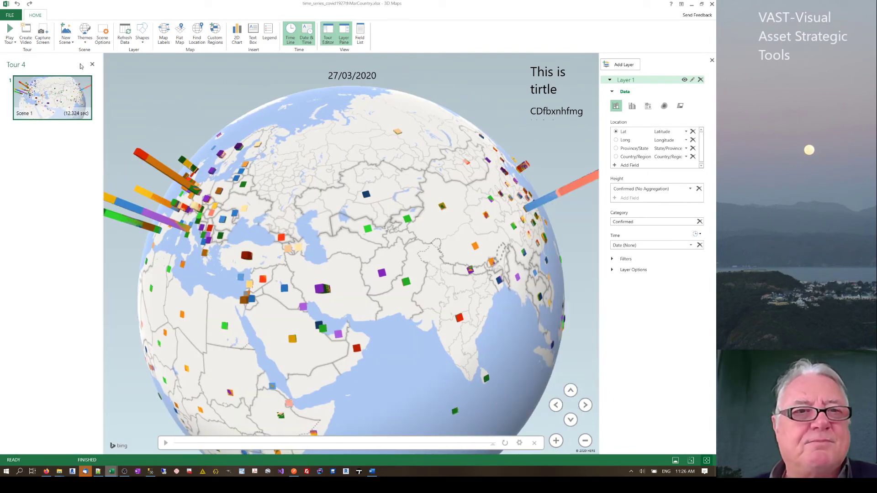
pyautogui.click(344, 33)
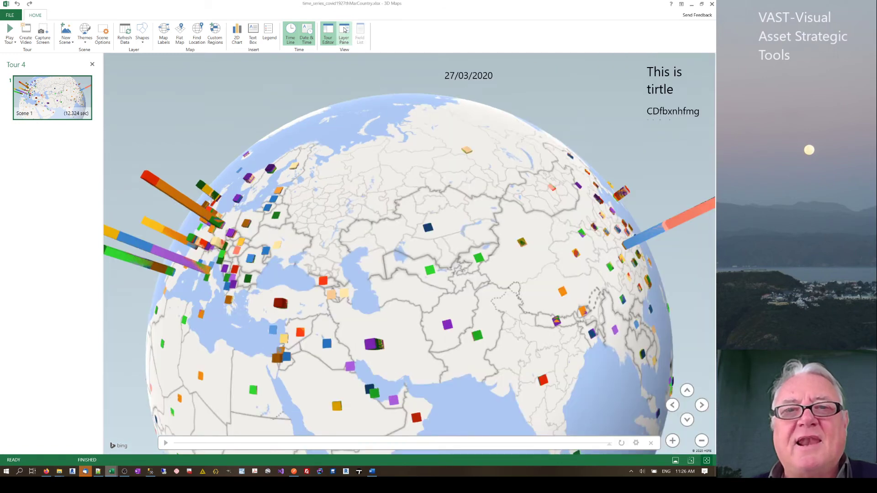
pyautogui.click(345, 31)
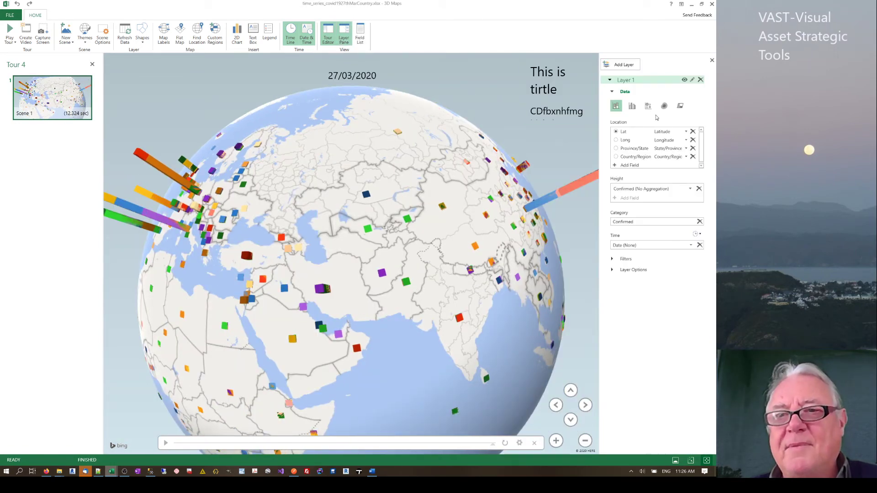
# Show the list of available data fields, look through its ranges, and add a second layer to Scene 1
pyautogui.click(360, 32)
pyautogui.scroll(-7, 582, 137)
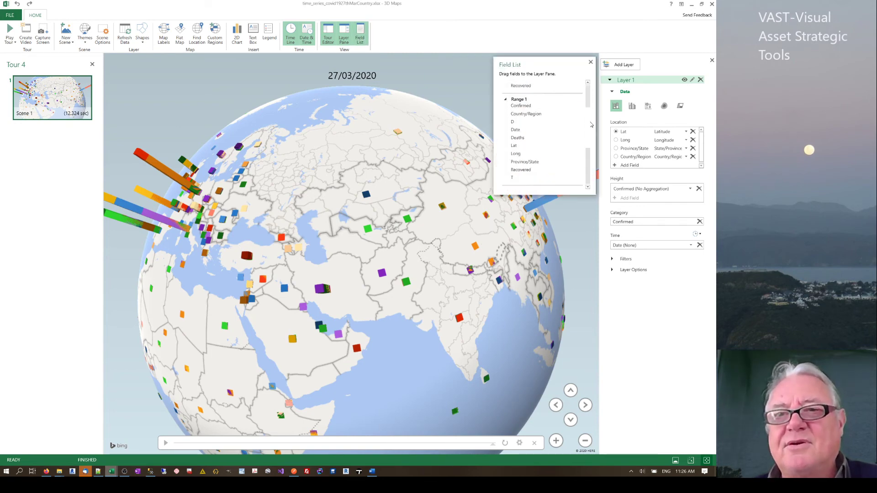
pyautogui.scroll(8, 527, 86)
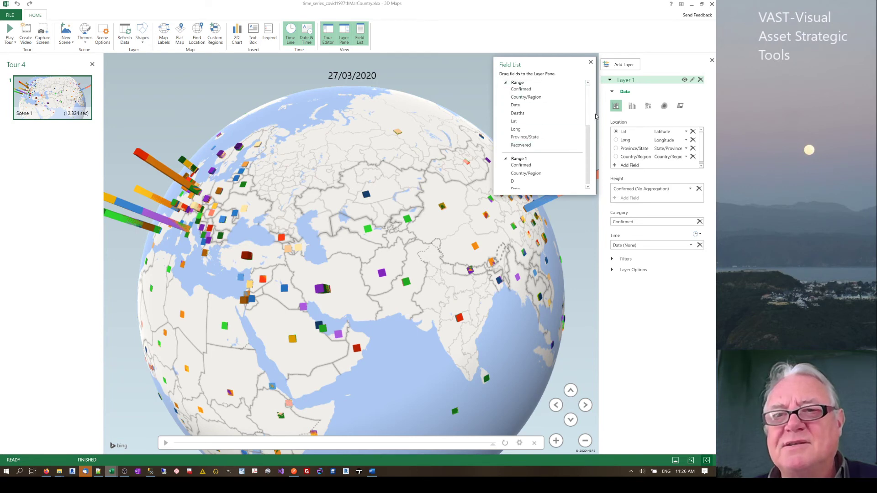
pyautogui.moveTo(588, 115); pyautogui.dragTo(588, 181)
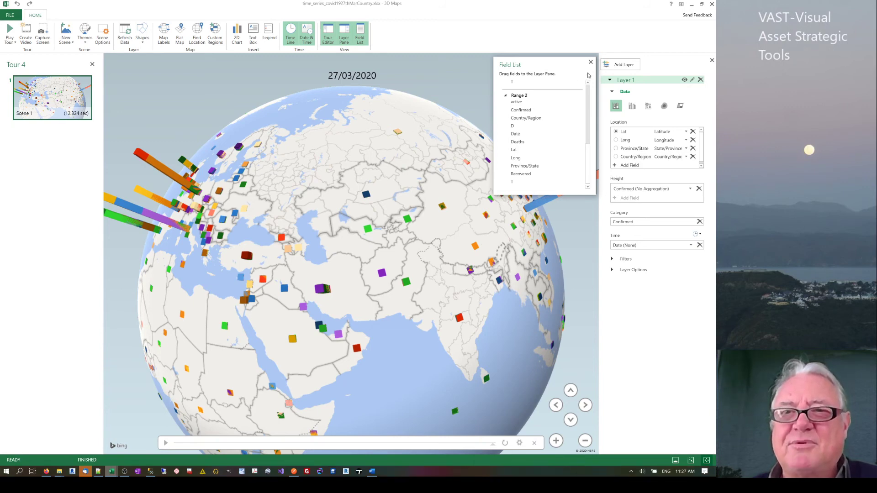
pyautogui.click(589, 94)
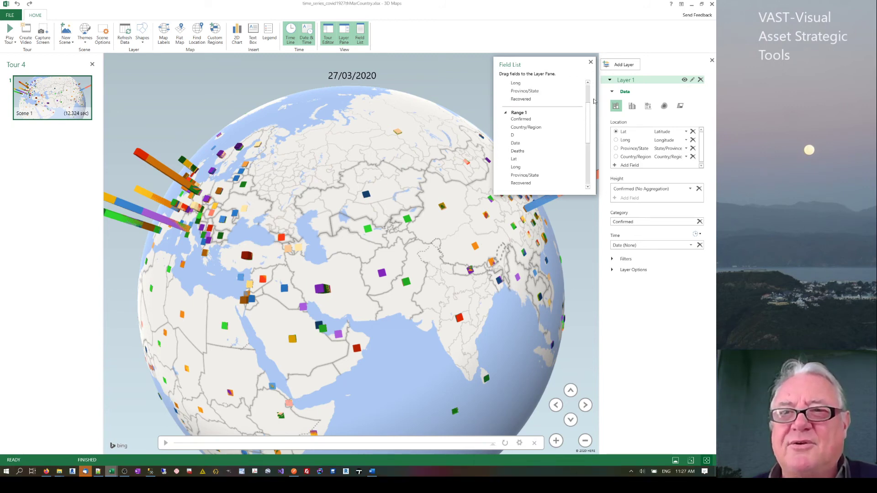
pyautogui.click(615, 68)
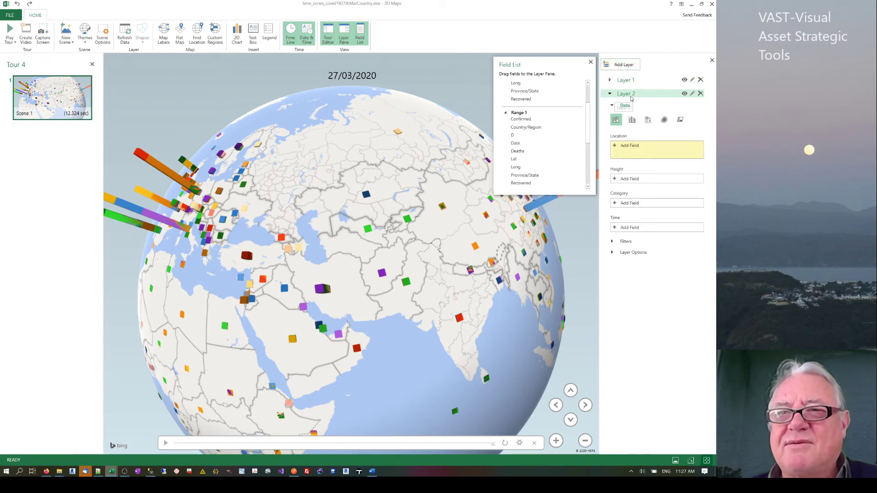
pyautogui.click(589, 125)
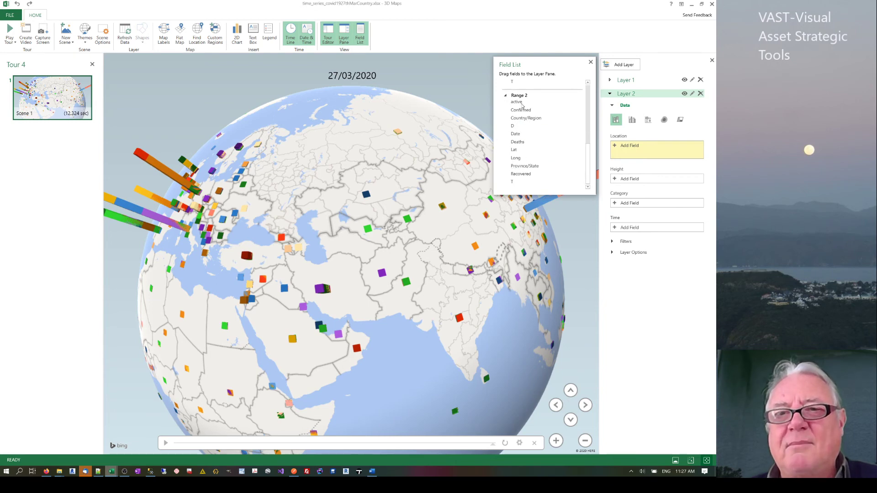
pyautogui.moveTo(522, 104); pyautogui.dragTo(653, 156)
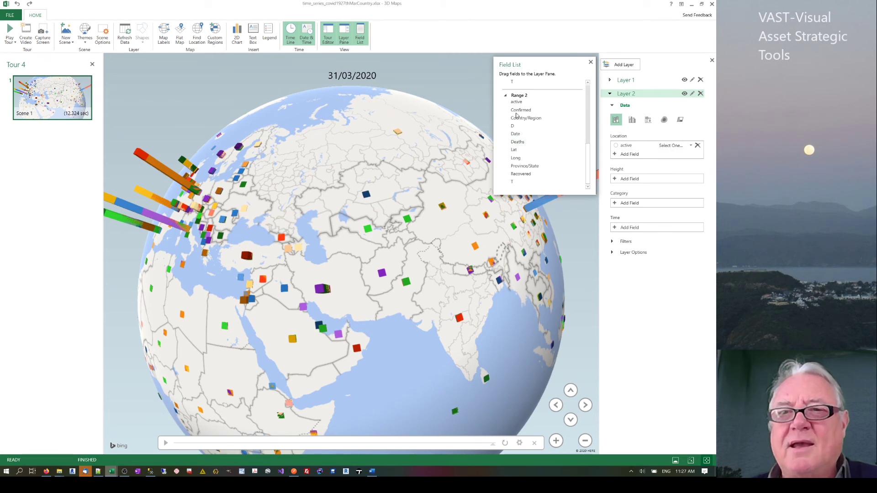
pyautogui.moveTo(522, 120); pyautogui.dragTo(644, 150)
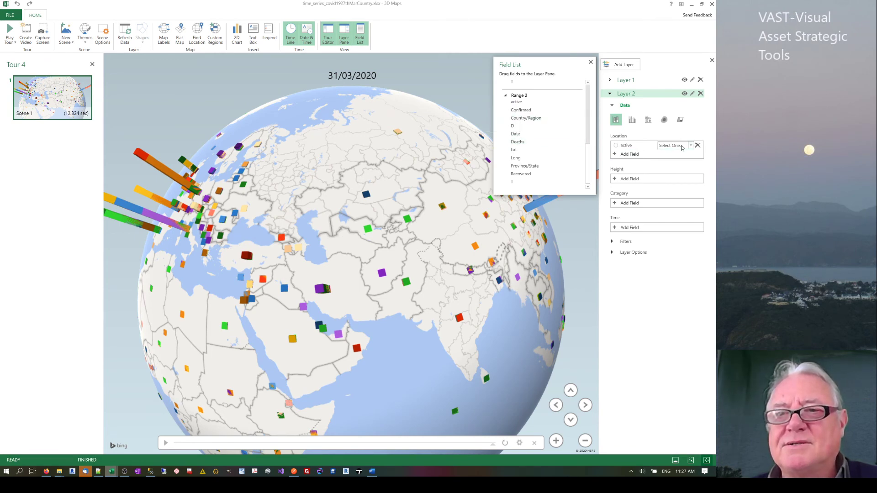
pyautogui.click(698, 145)
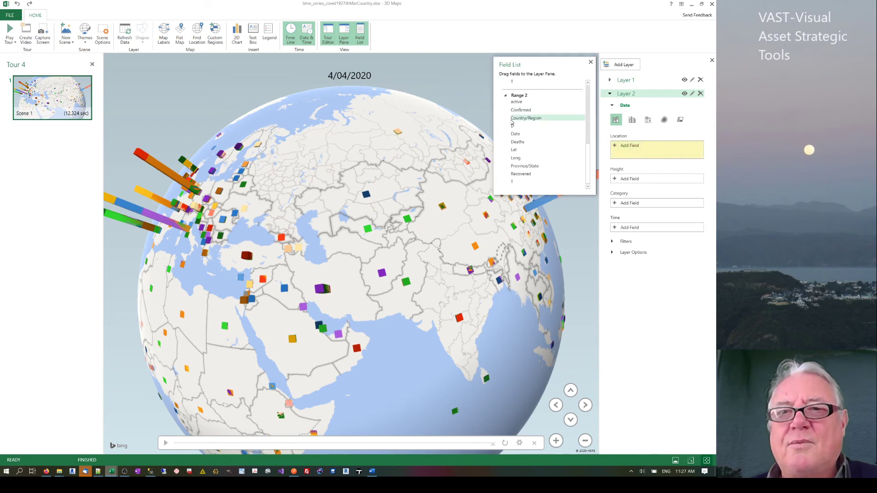
# Assign Range 2's Country/Region, Province/State, Lat and Long fields to the location of Layer 2
pyautogui.moveTo(522, 118); pyautogui.dragTo(649, 153)
pyautogui.moveTo(540, 162); pyautogui.dragTo(663, 155)
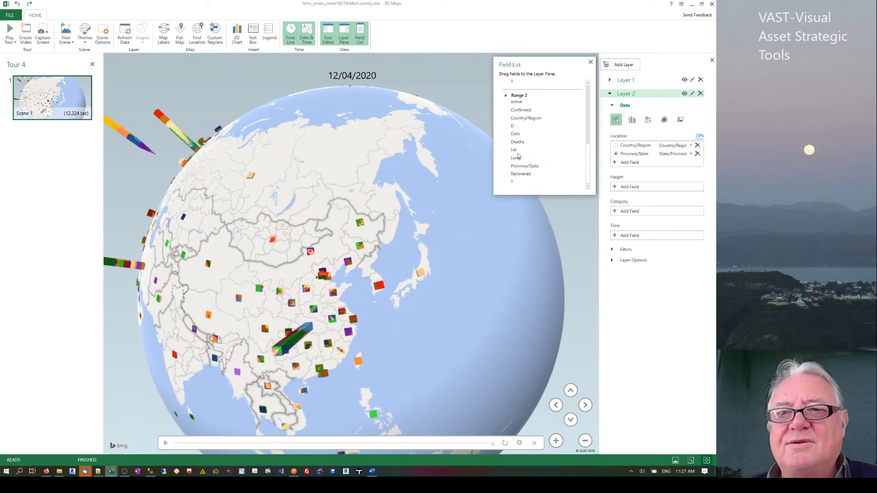
pyautogui.moveTo(515, 150); pyautogui.dragTo(667, 164)
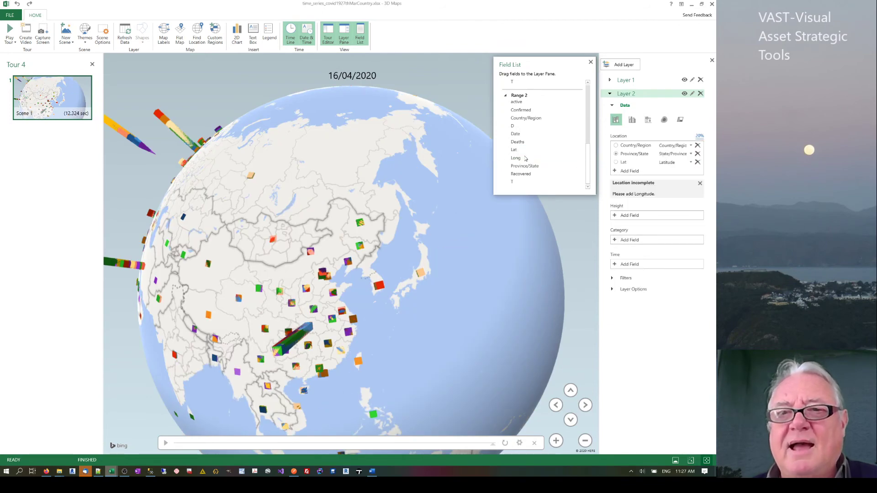
pyautogui.moveTo(521, 159); pyautogui.dragTo(672, 157)
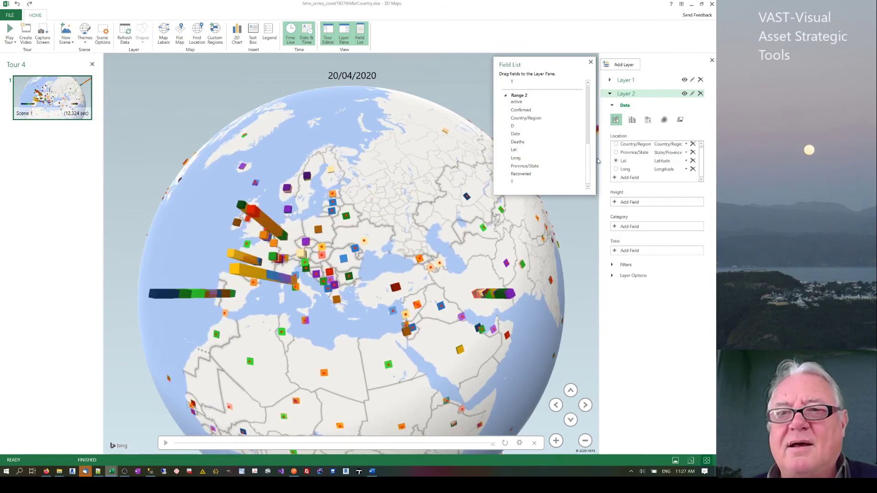
# Assign Range 2's Date field to Layer 2's time, and its active field to both height and category
pyautogui.moveTo(513, 132); pyautogui.dragTo(639, 255)
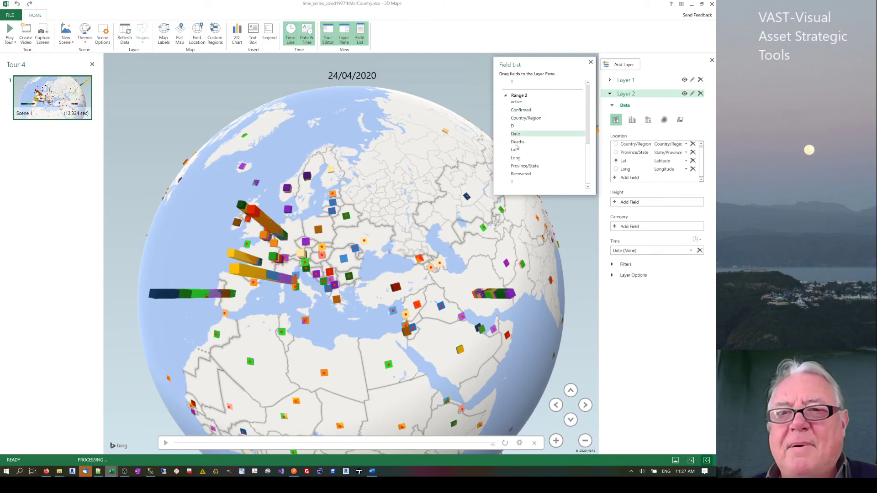
pyautogui.moveTo(519, 109); pyautogui.dragTo(639, 203)
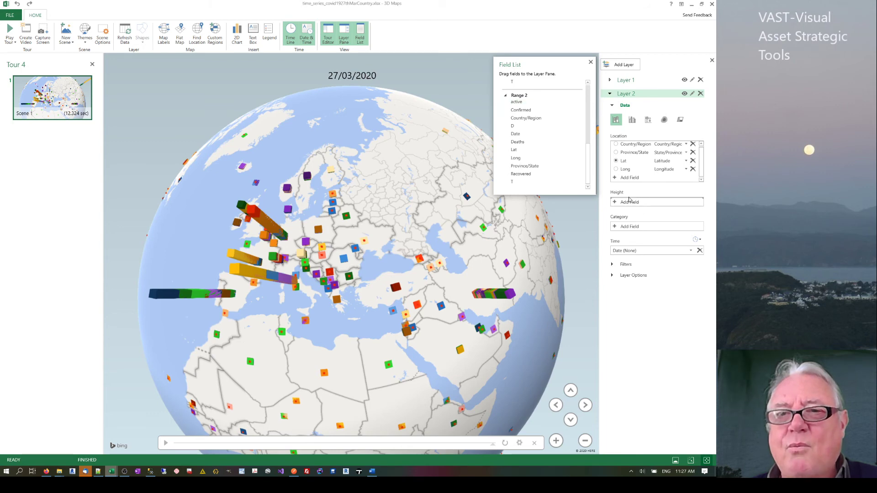
pyautogui.moveTo(507, 109); pyautogui.dragTo(630, 238)
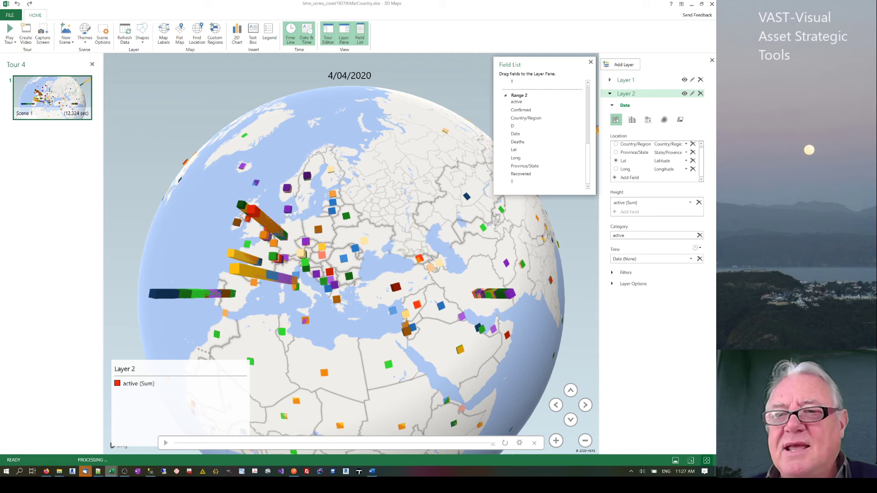
# Set the active height field of Layer 2 to No Aggregation and close the field list
pyautogui.click(691, 202)
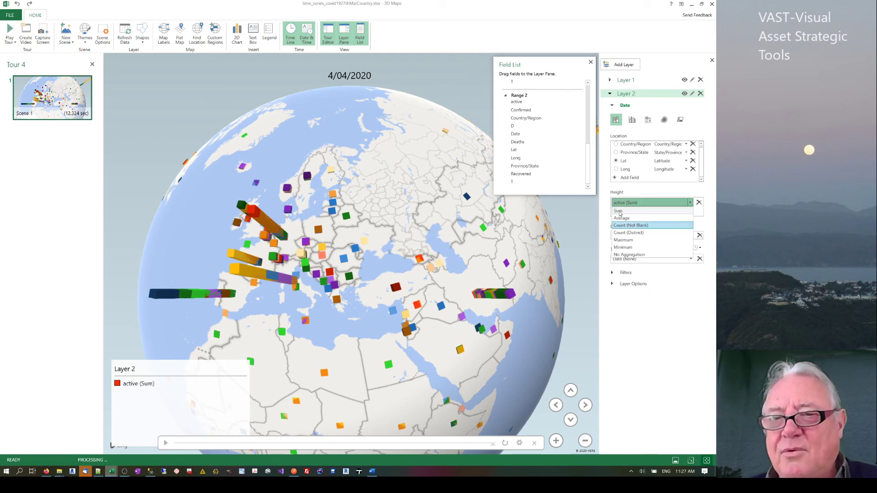
pyautogui.click(654, 254)
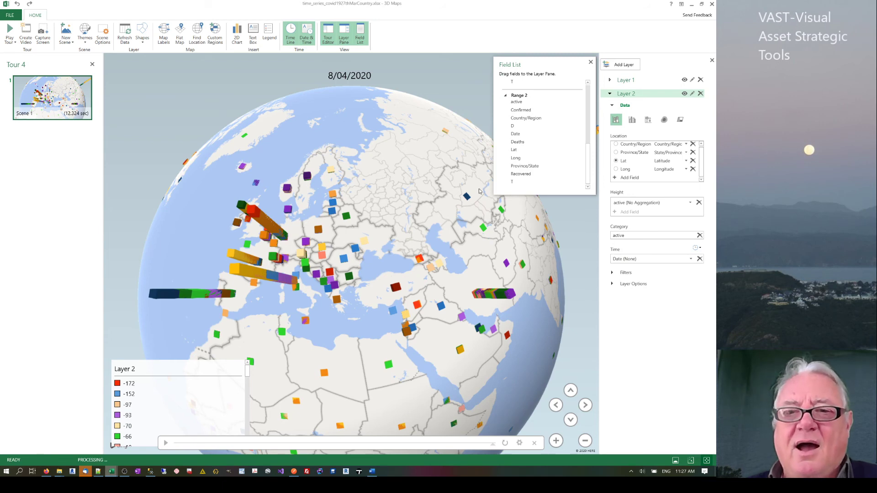
pyautogui.click(591, 62)
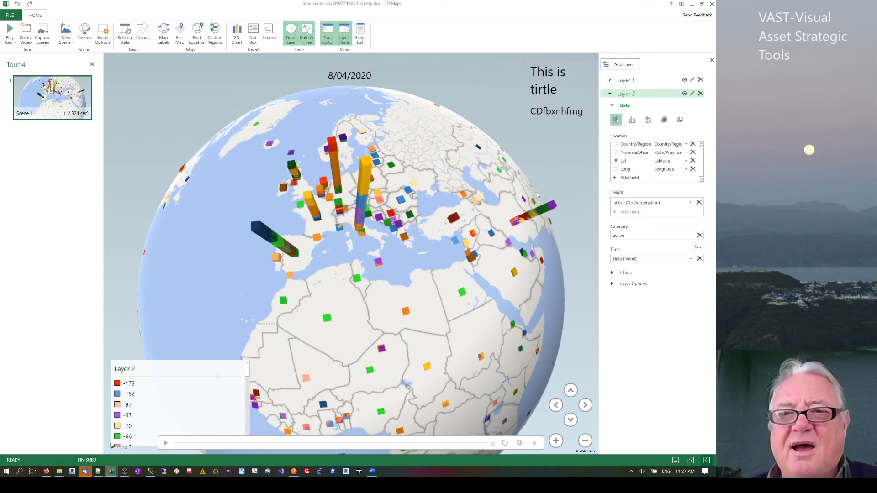
# Turn the globe towards Asia, play the timeline and examine the tall column over China
pyautogui.moveTo(522, 220); pyautogui.dragTo(344, 226)
pyautogui.moveTo(525, 172); pyautogui.dragTo(487, 176)
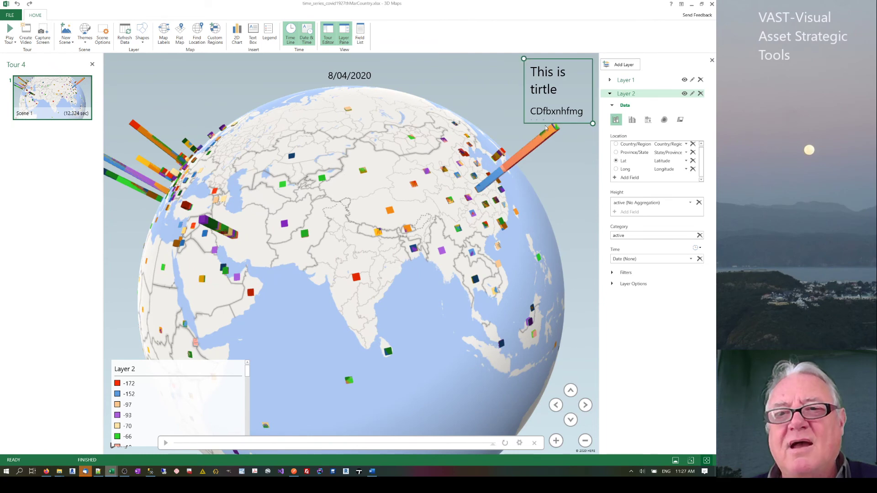
pyautogui.moveTo(505, 173)
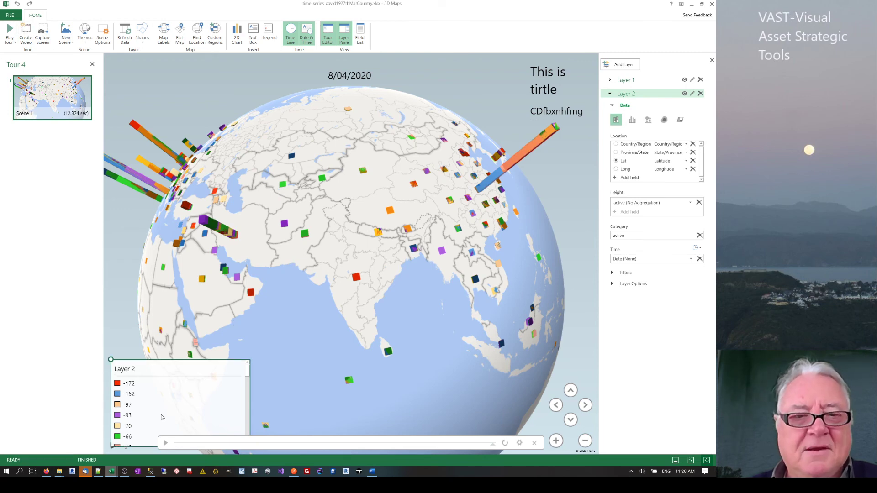
pyautogui.click(165, 444)
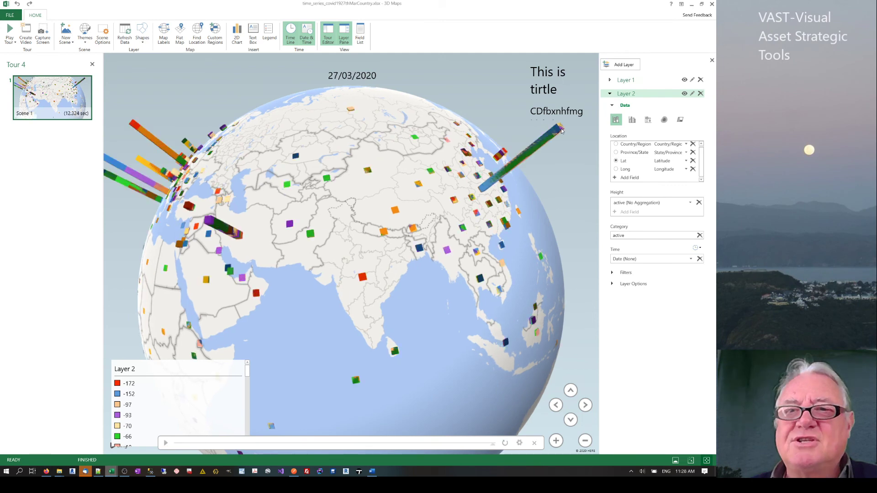
pyautogui.moveTo(562, 131)
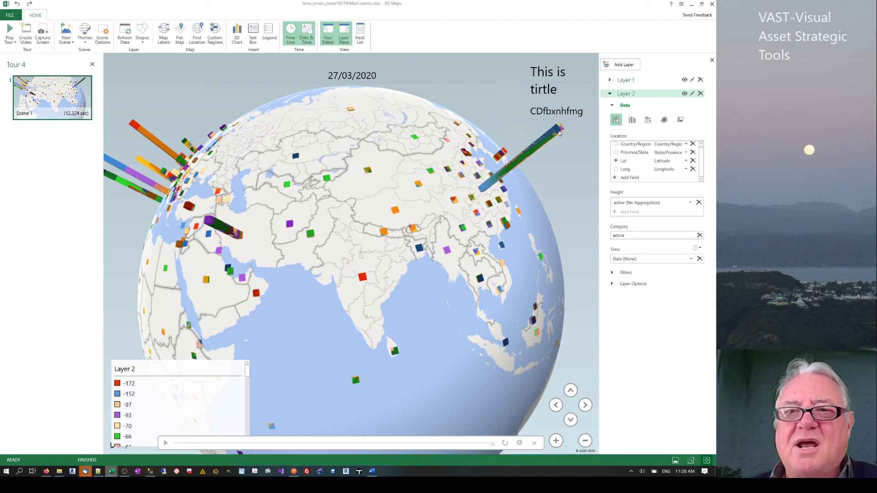
pyautogui.moveTo(510, 199)
pyautogui.mouseDown()
pyautogui.moveTo(530, 200)
pyautogui.moveTo(509, 202)
pyautogui.mouseUp()
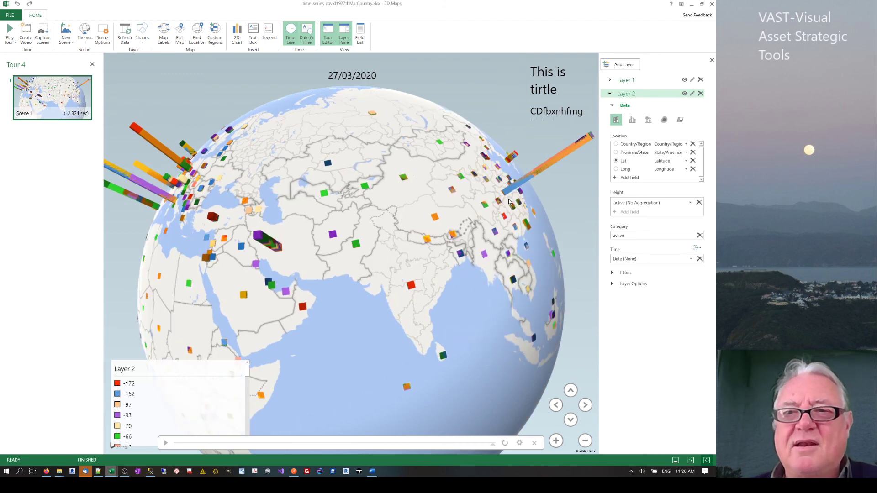
# Set the active height field of Layer 2 to Count (Distinct) and play the timeline
pyautogui.click(691, 203)
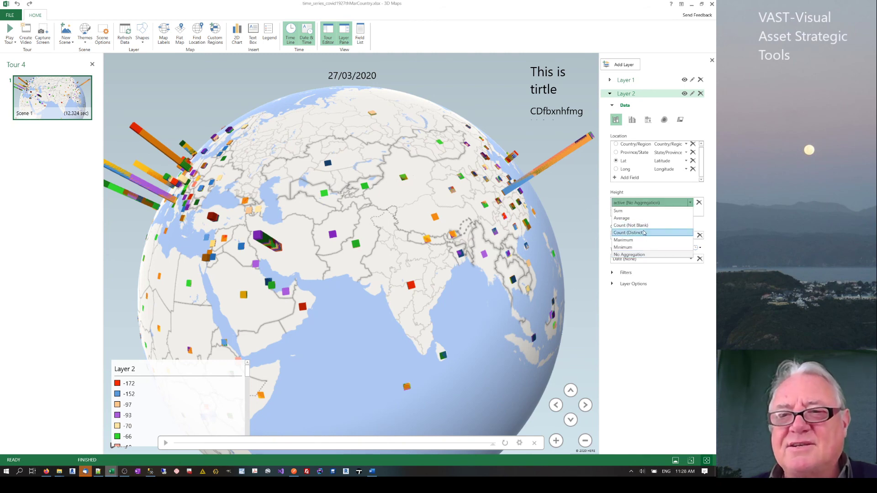
pyautogui.click(629, 232)
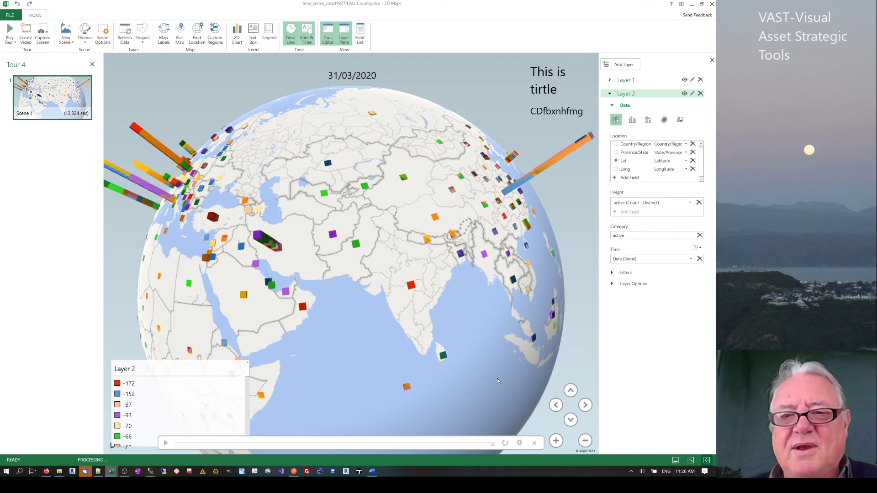
pyautogui.click(165, 443)
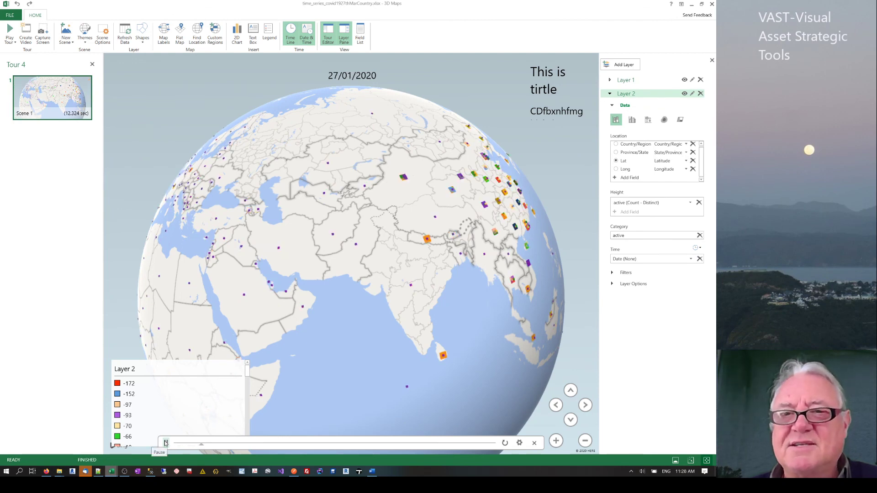
# Remove the Layer 2 legend from the map
pyautogui.rightClick(113, 373)
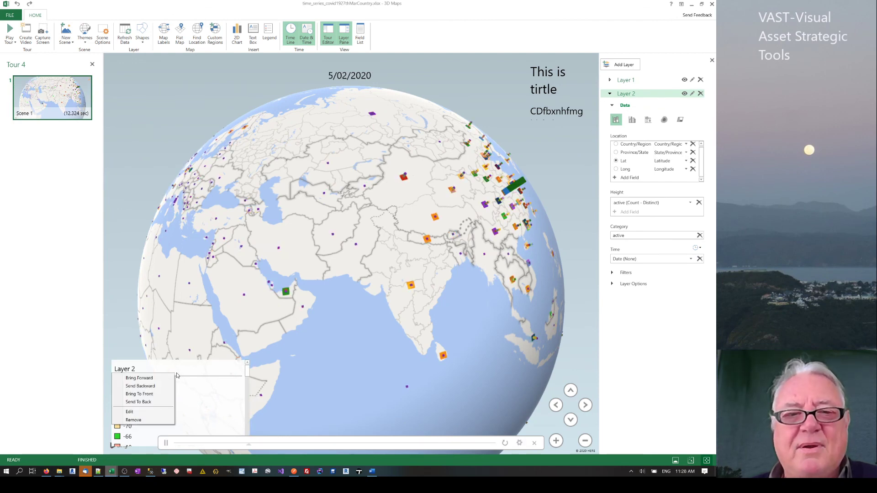
pyautogui.click(134, 420)
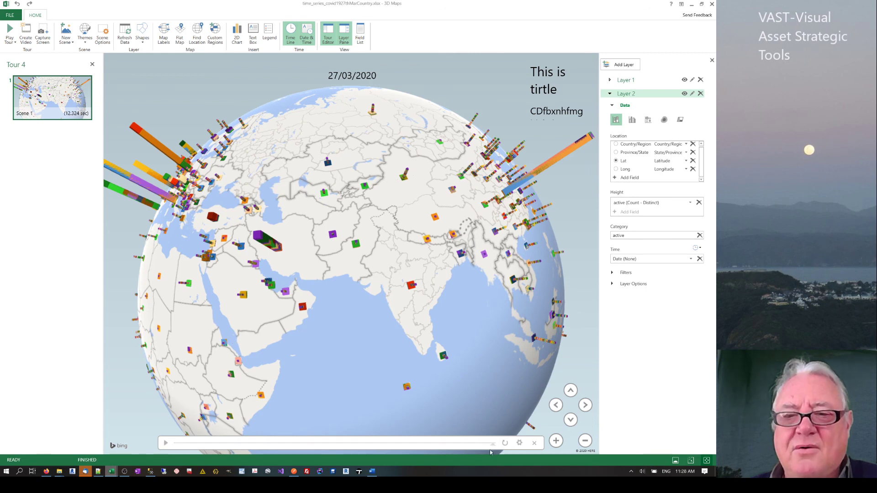
# Move the timeline to different points and rotate the globe to examine the columns of both layers
pyautogui.moveTo(493, 446)
pyautogui.mouseDown()
pyautogui.moveTo(439, 448)
pyautogui.moveTo(493, 446)
pyautogui.mouseUp()
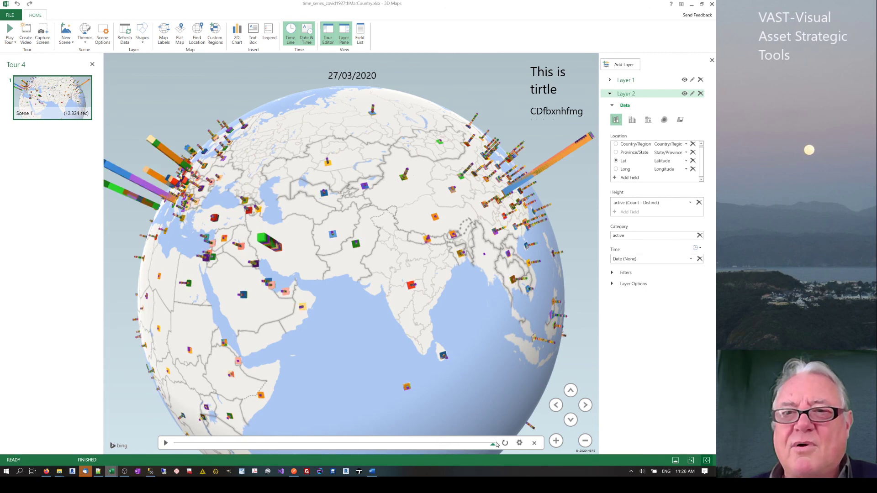
pyautogui.click(393, 444)
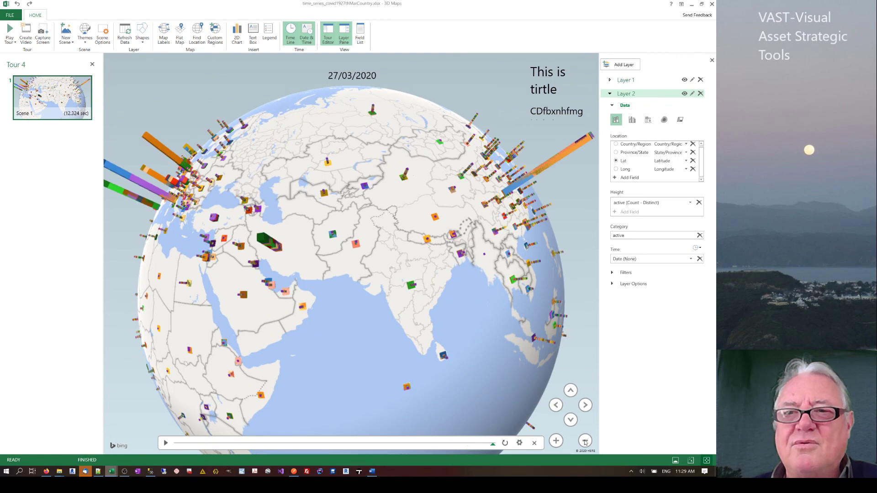
pyautogui.click(235, 444)
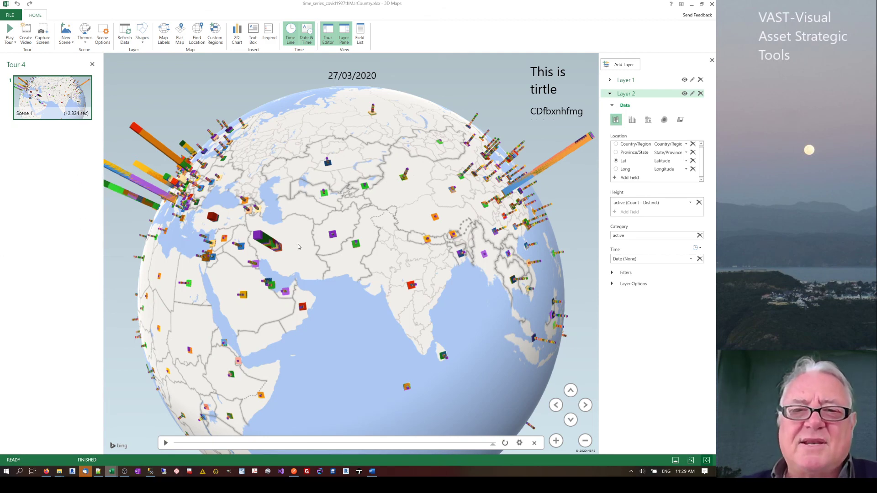
pyautogui.moveTo(299, 248); pyautogui.dragTo(313, 247)
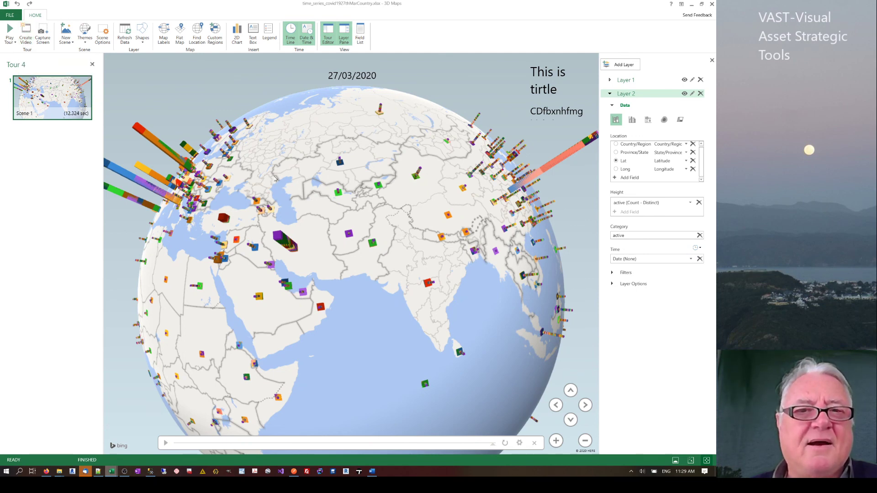
pyautogui.moveTo(268, 221); pyautogui.dragTo(281, 223)
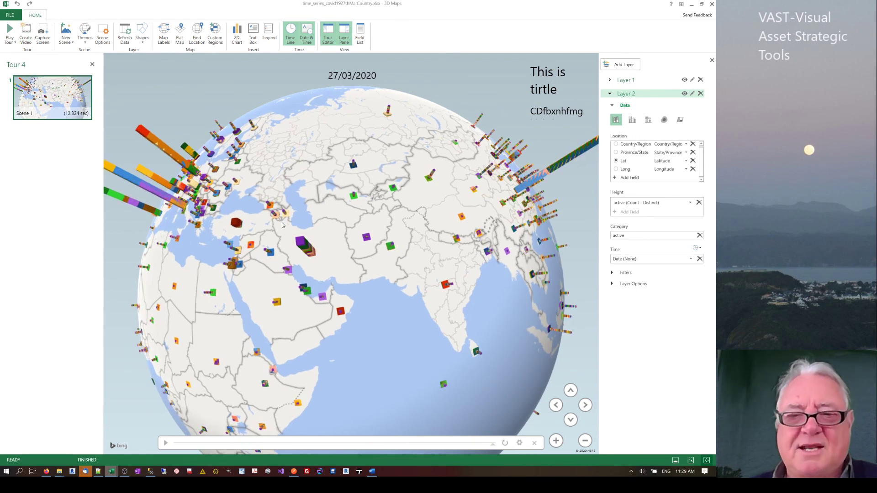